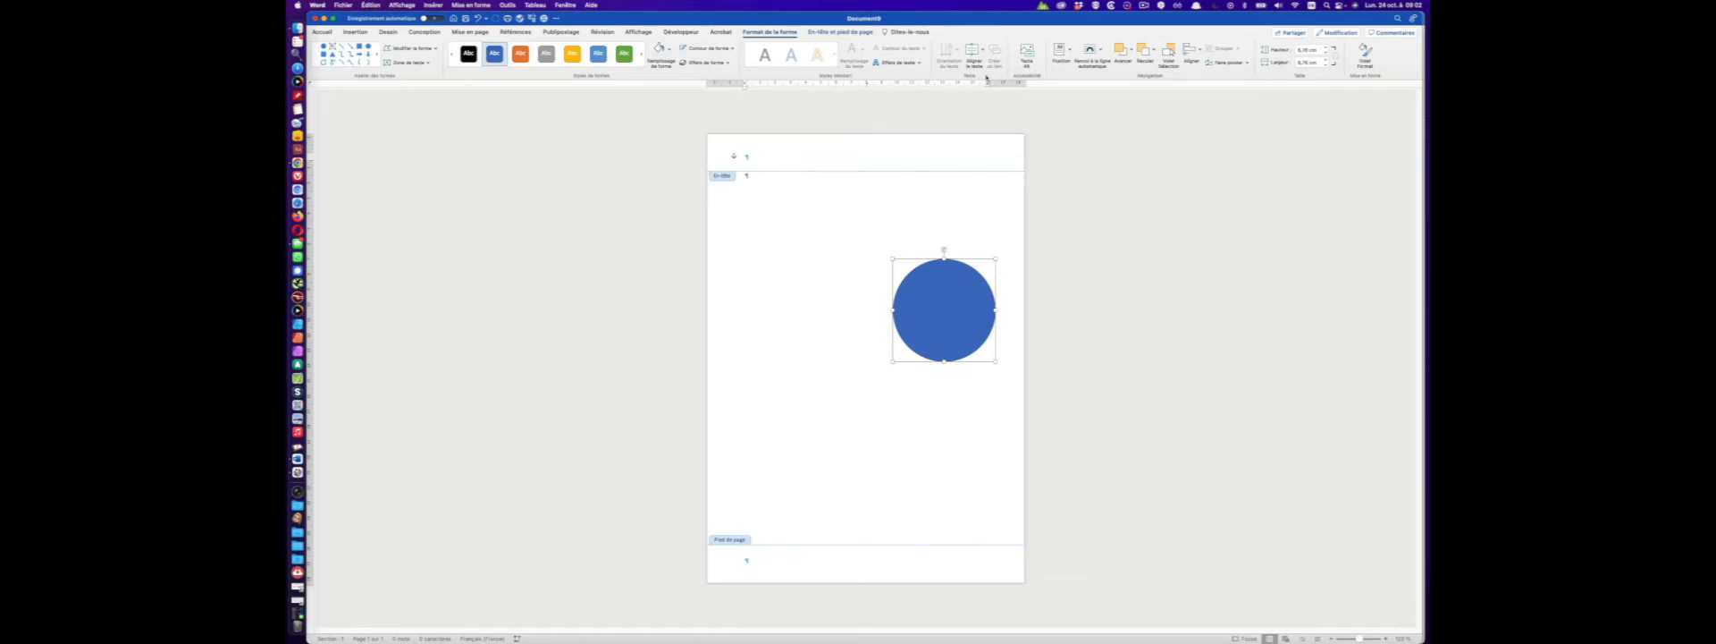
# - Draw a text box in the header beside the blue circle and fill it with sample text using =rand(12,12)
pyautogui.click(355, 33)
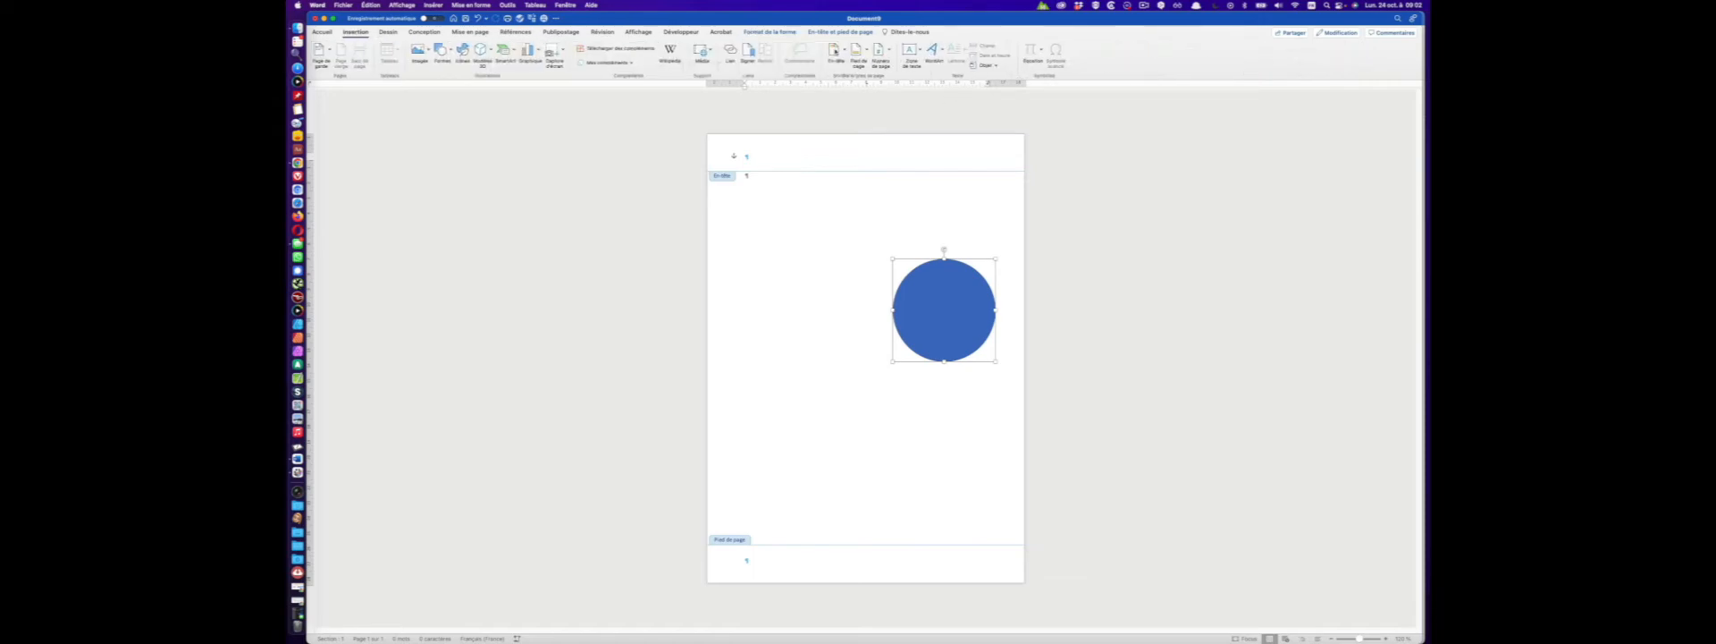
pyautogui.click(911, 49)
pyautogui.click(960, 65)
pyautogui.moveTo(741, 220); pyautogui.dragTo(864, 320)
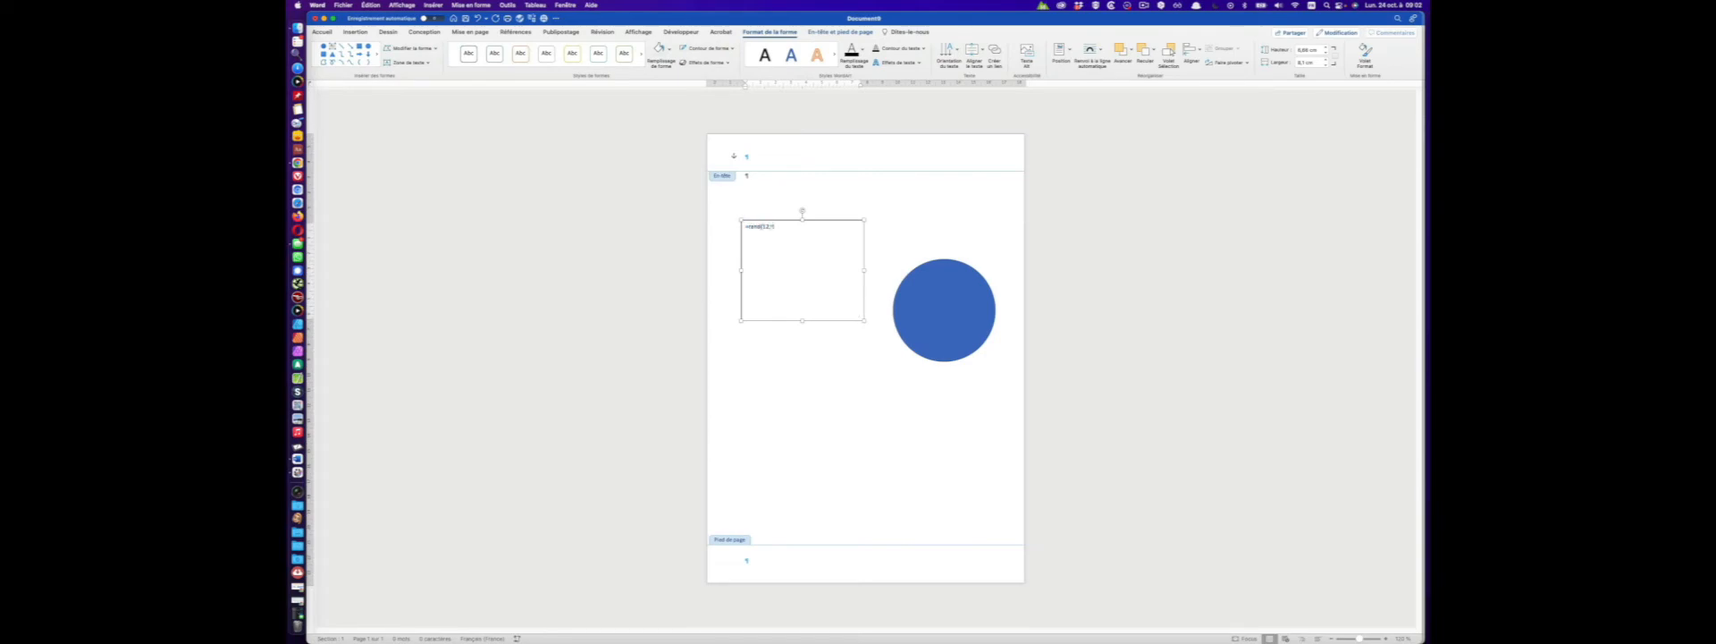
pyautogui.write('=rand(12,12)')
pyautogui.press('Return')
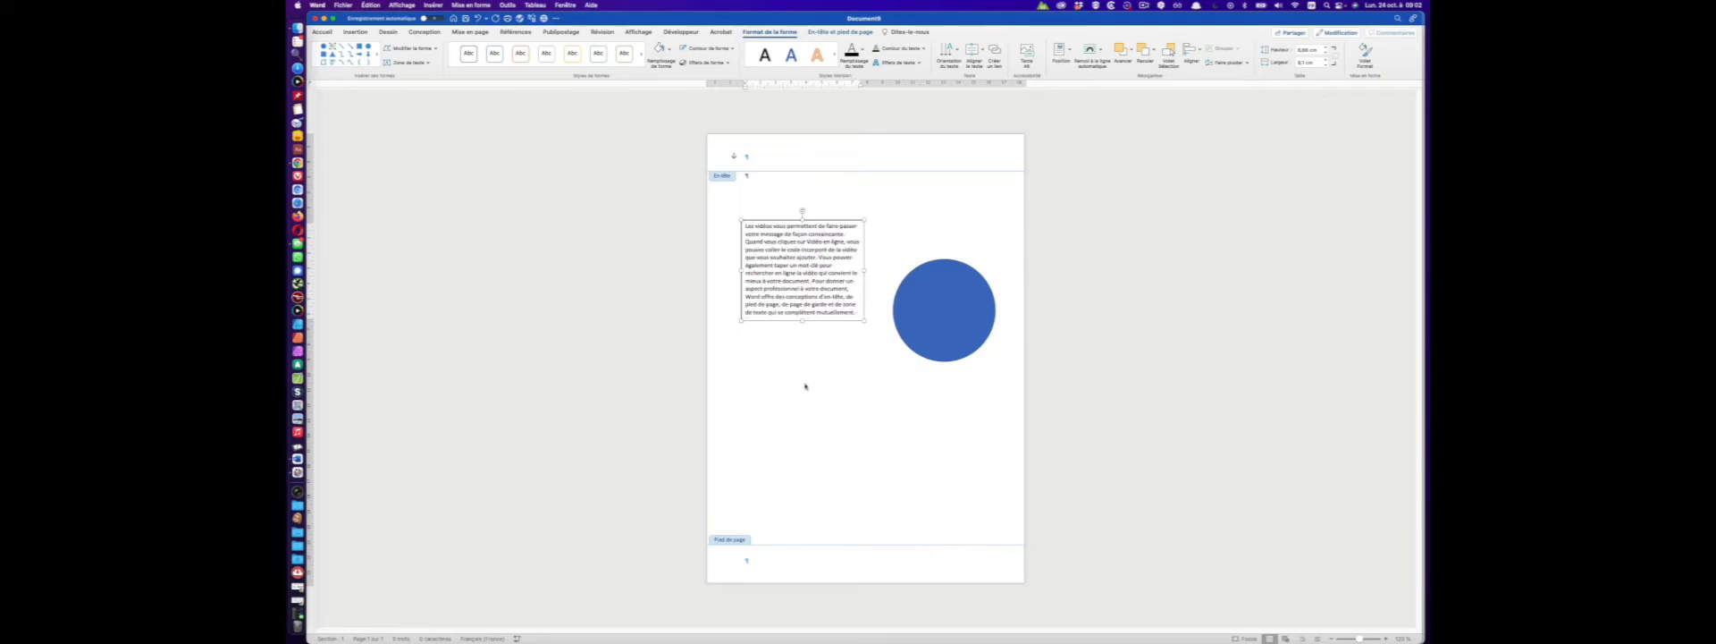
# - Leave the header, add two page breaks to see the shapes repeat on each page, and undo both breaks
pyautogui.doubleClick(872, 400)
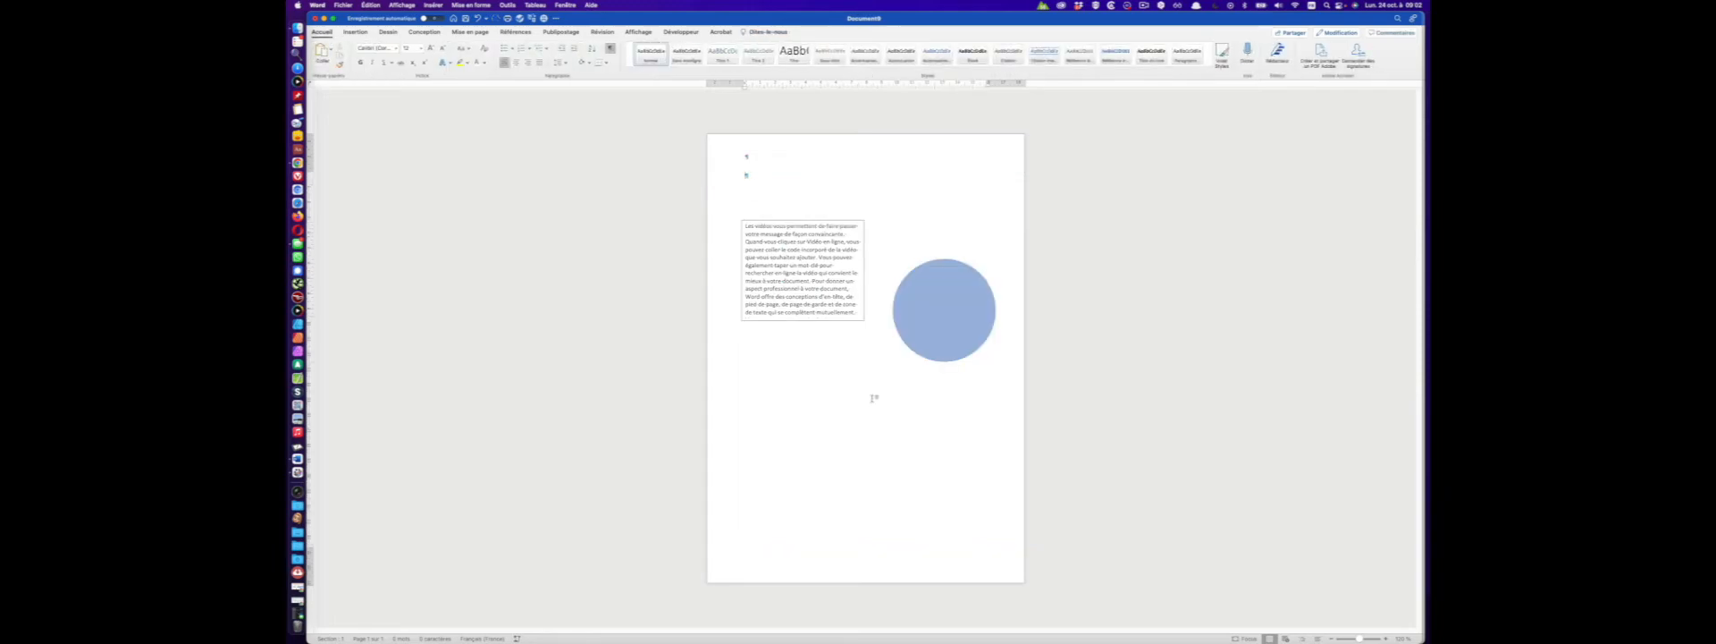
pyautogui.press('super+Return')
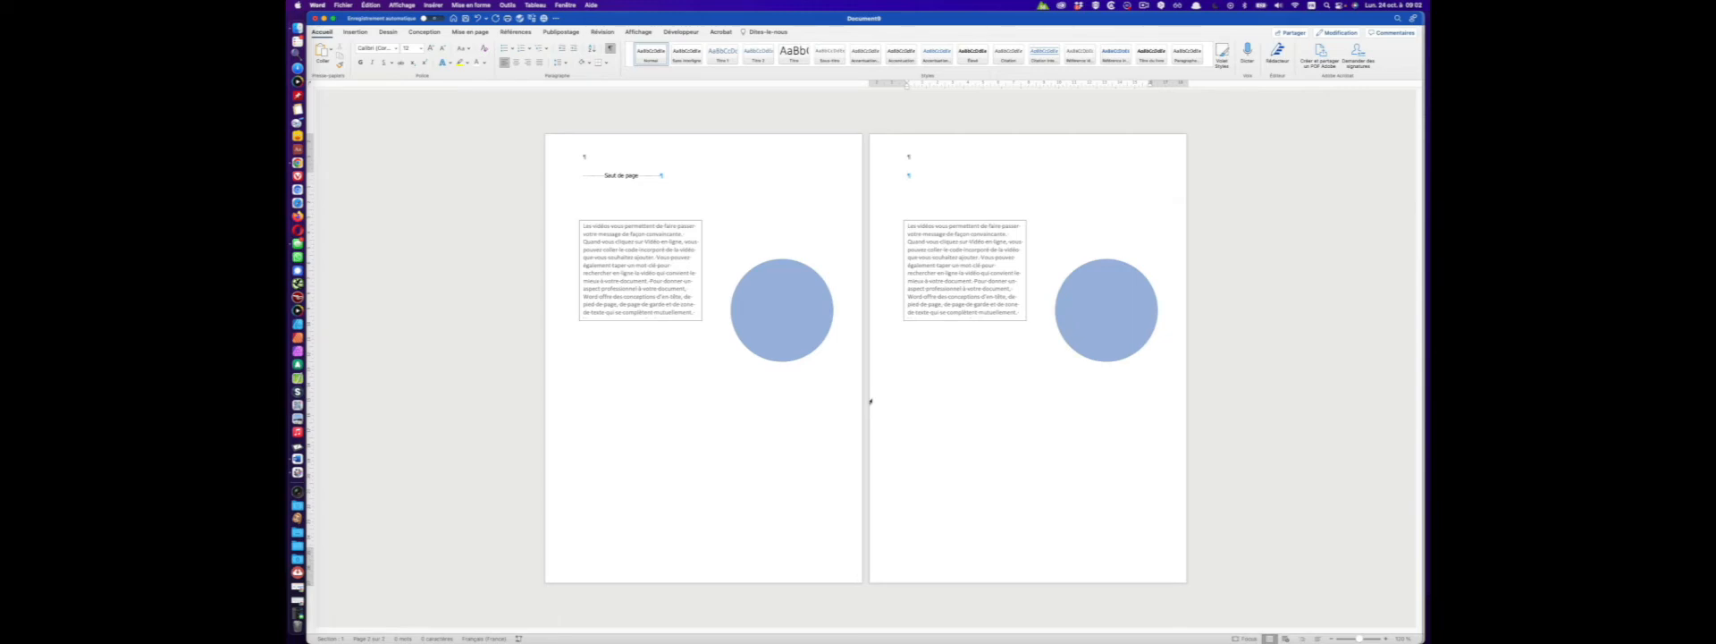
pyautogui.press('super+v')
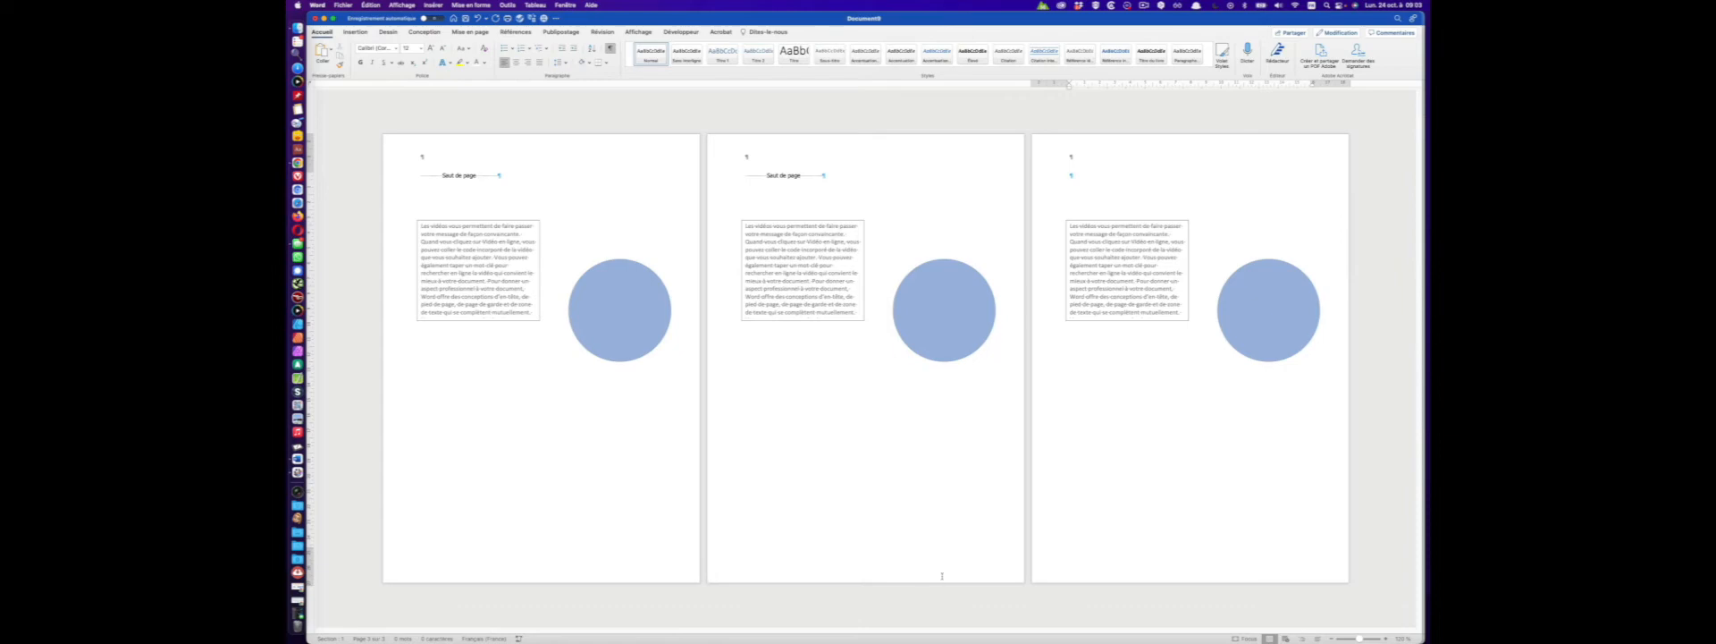
pyautogui.press('super+z')
pyautogui.press('super+z')
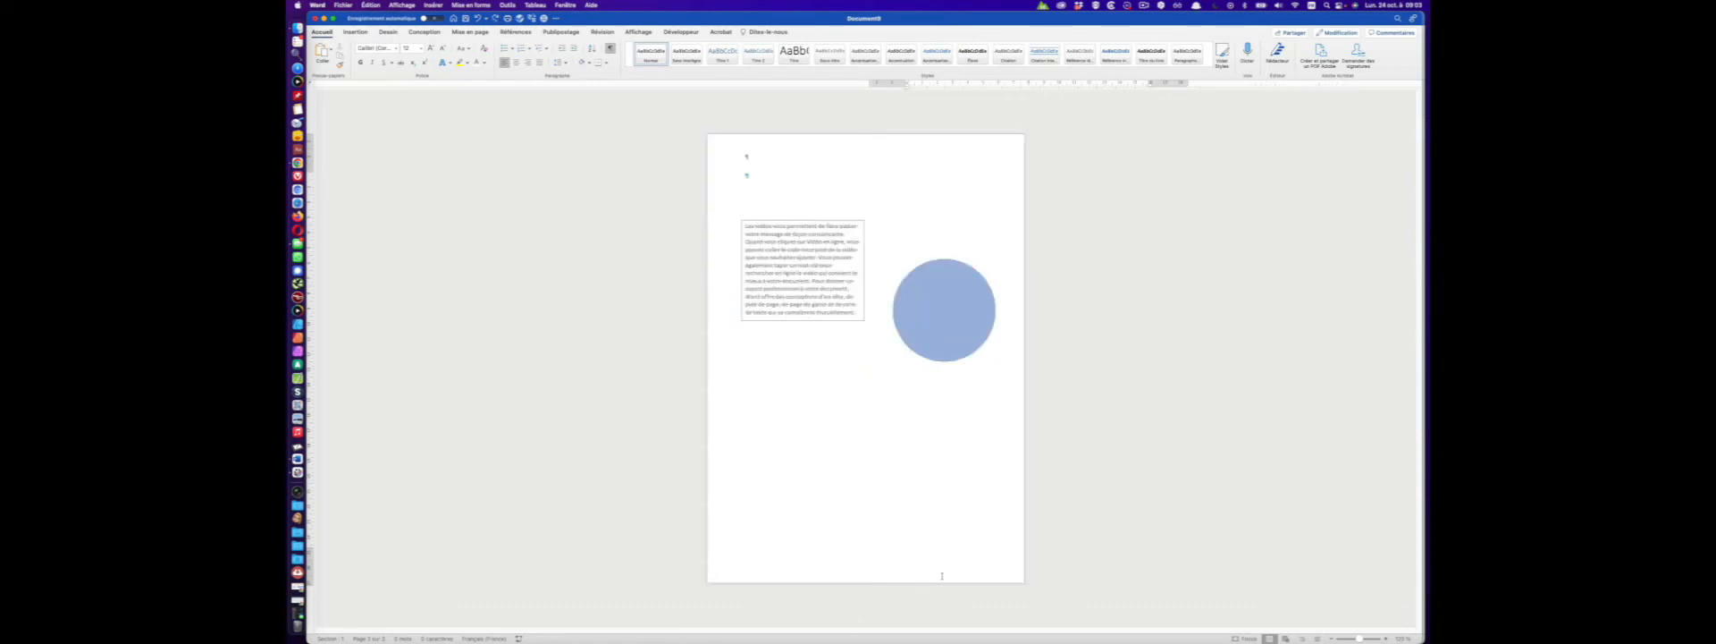
# - Reopen the header for editing and delete the blue circle and the text box
pyautogui.doubleClick(850, 153)
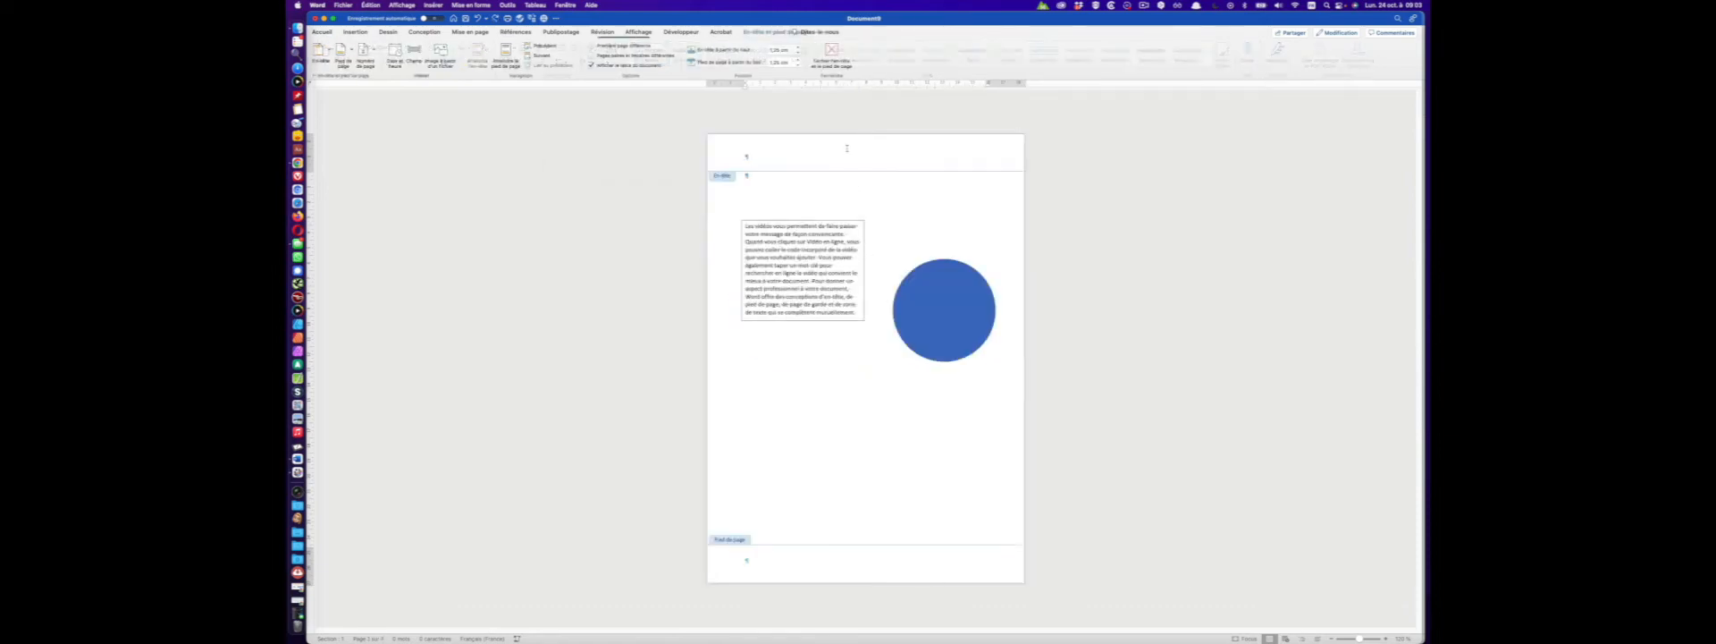
pyautogui.click(947, 293)
pyautogui.press('Delete')
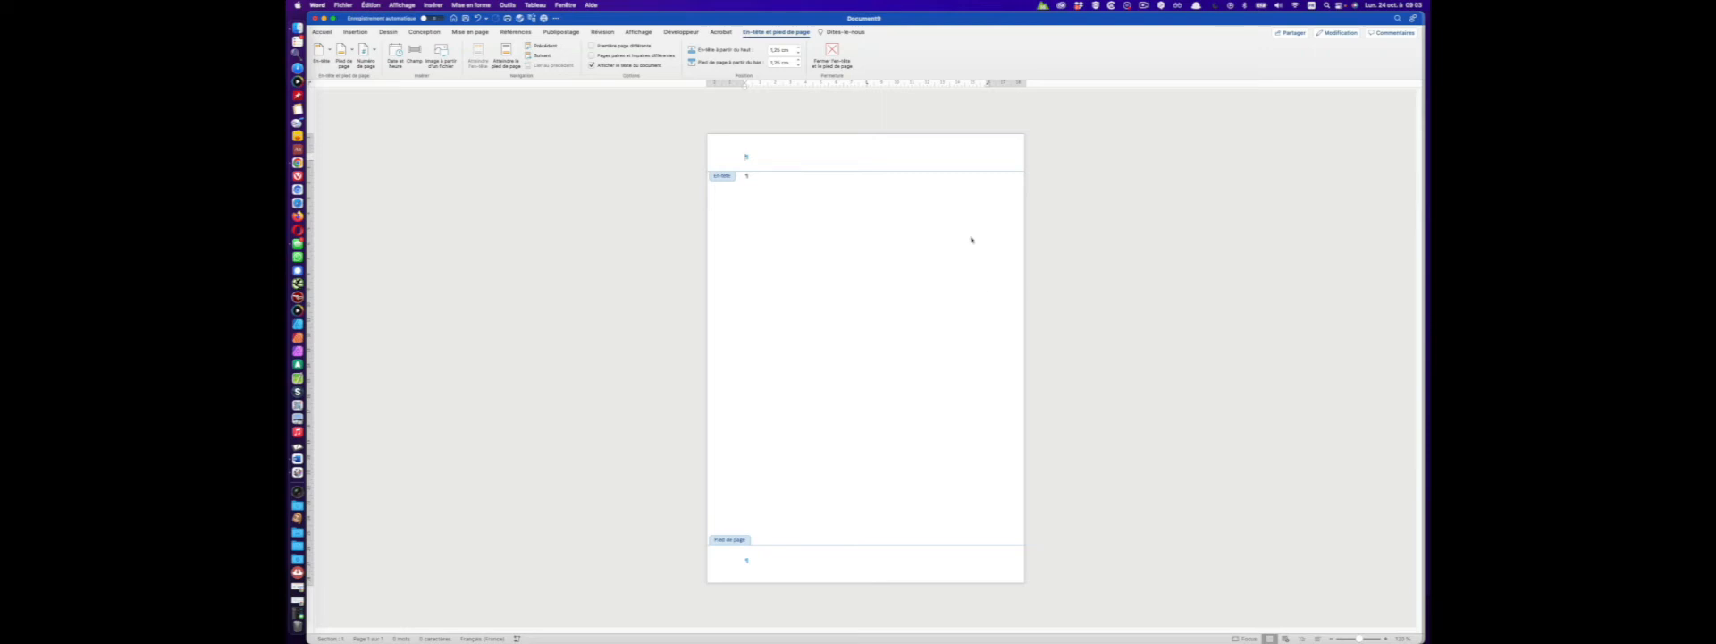
# - Draw a rounded rectangle about 6.3 cm wide in the header, round its ends fully, and make it flatter
pyautogui.click(345, 35)
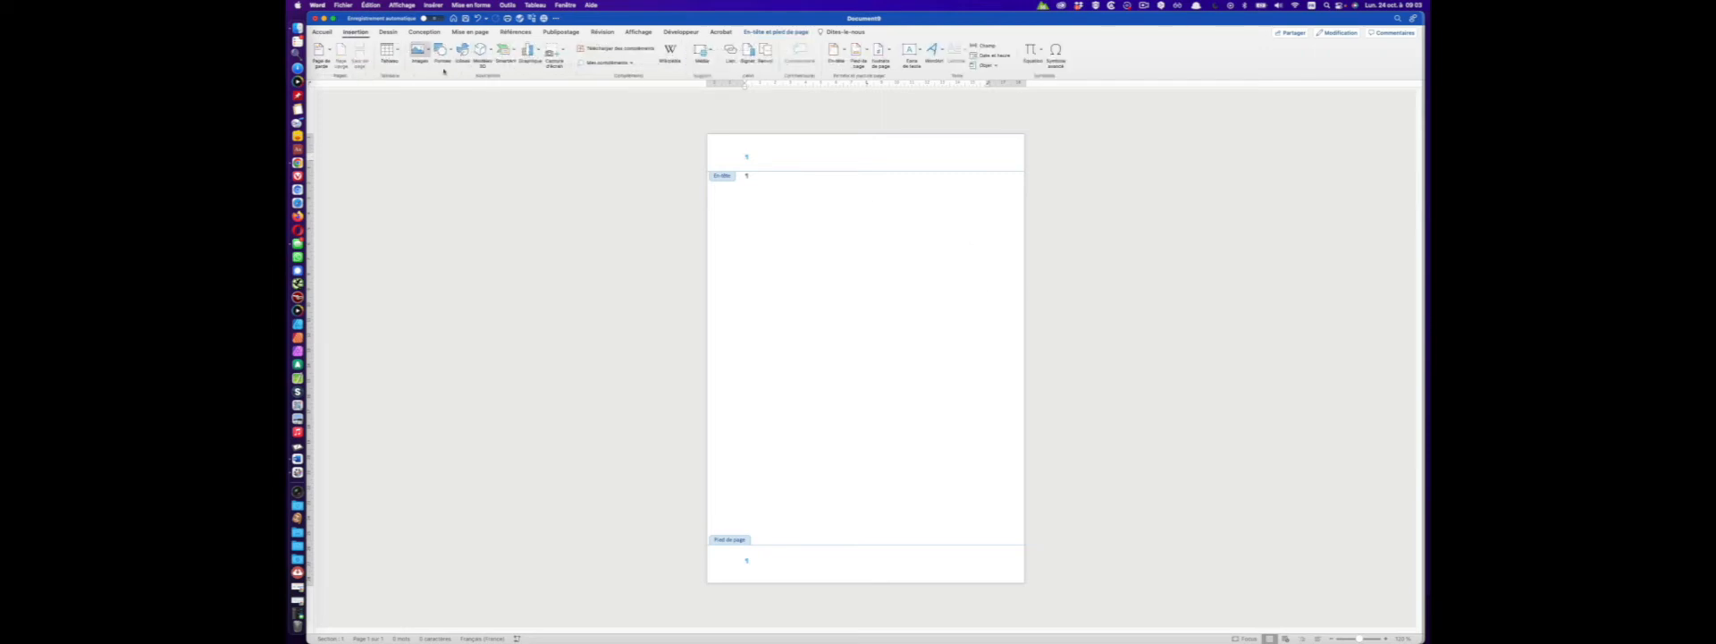
pyautogui.click(442, 49)
pyautogui.click(531, 78)
pyautogui.moveTo(816, 273); pyautogui.dragTo(910, 325)
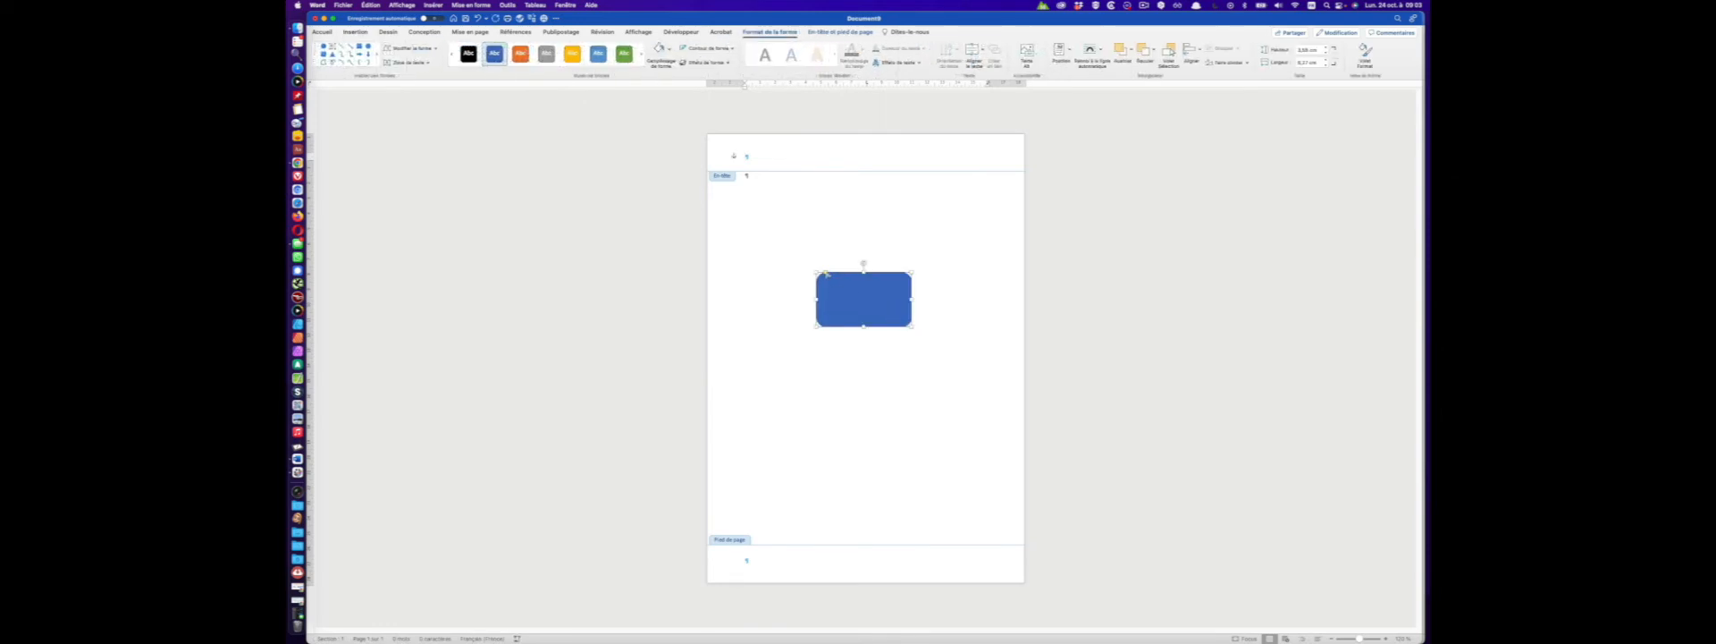
pyautogui.moveTo(827, 272); pyautogui.dragTo(855, 274)
pyautogui.moveTo(864, 323); pyautogui.dragTo(871, 281)
# - Add the text 99 inside the rounded shape, with font size 36 and right alignment
pyautogui.rightClick(871, 278)
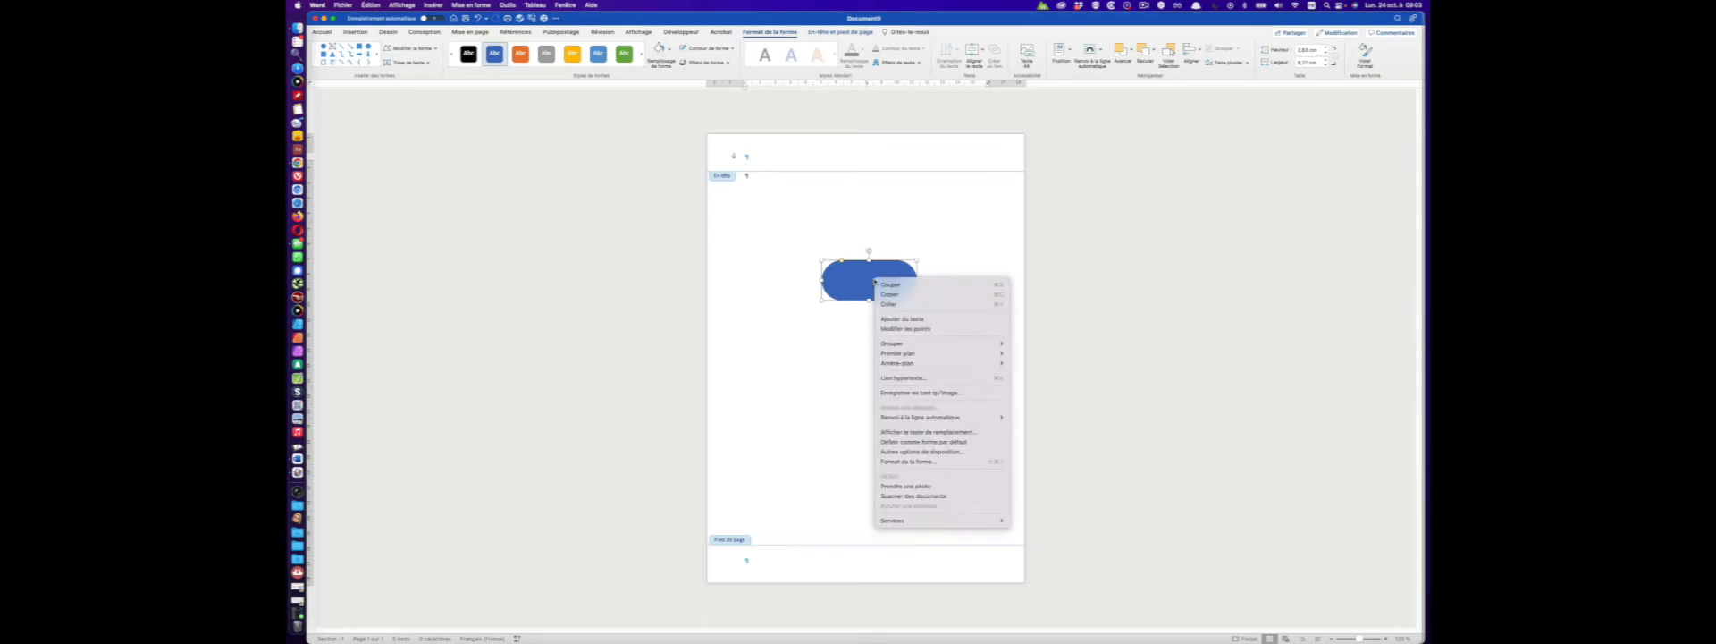
pyautogui.click(894, 322)
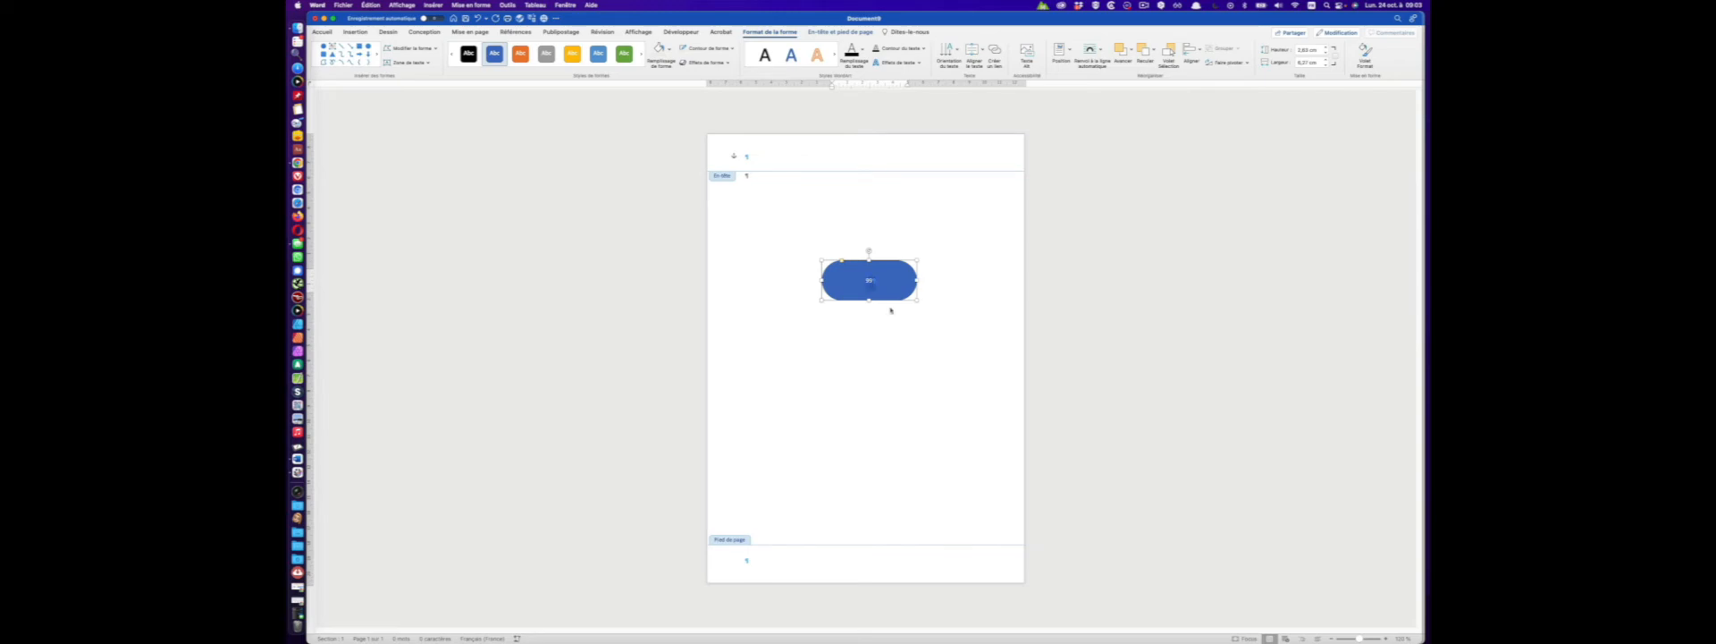
pyautogui.click(321, 32)
pyautogui.click(431, 50)
pyautogui.click(431, 50)
pyautogui.click(431, 50)
pyautogui.click(431, 50)
pyautogui.click(431, 50)
pyautogui.click(414, 49)
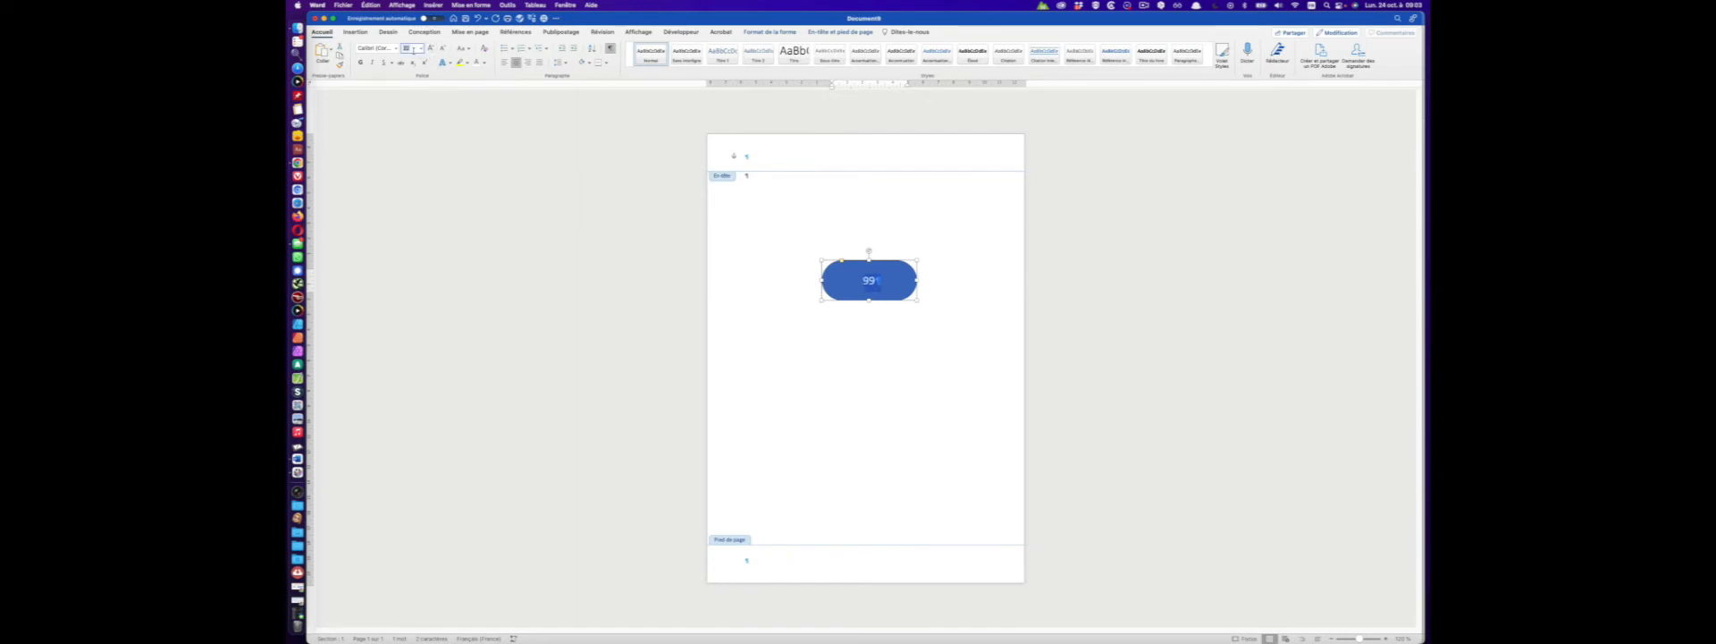
pyautogui.write('36')
pyautogui.press('Return')
pyautogui.click(527, 65)
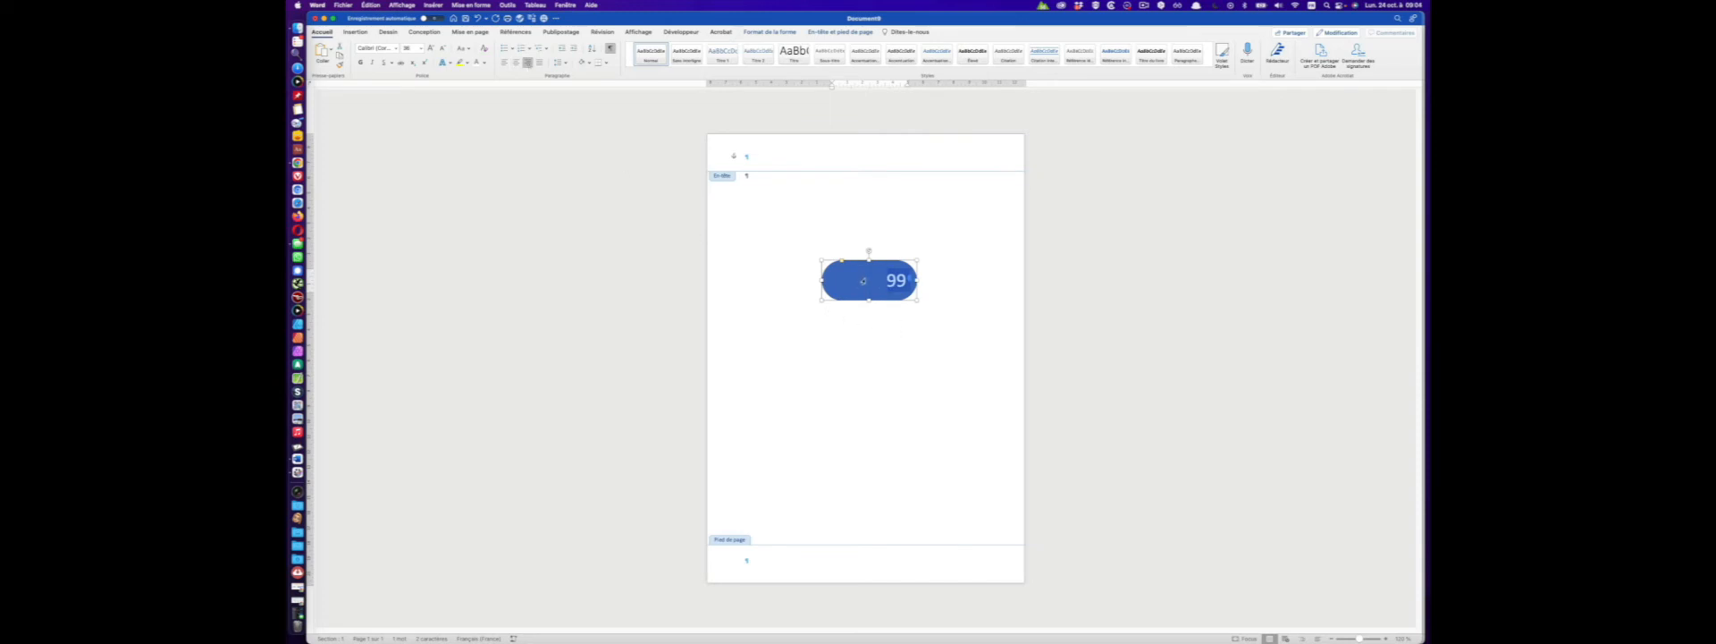
# - Move the shape partly off the page's left edge and adjust its absolute vertical position in the advanced layout settings
pyautogui.moveTo(868, 309); pyautogui.dragTo(704, 349)
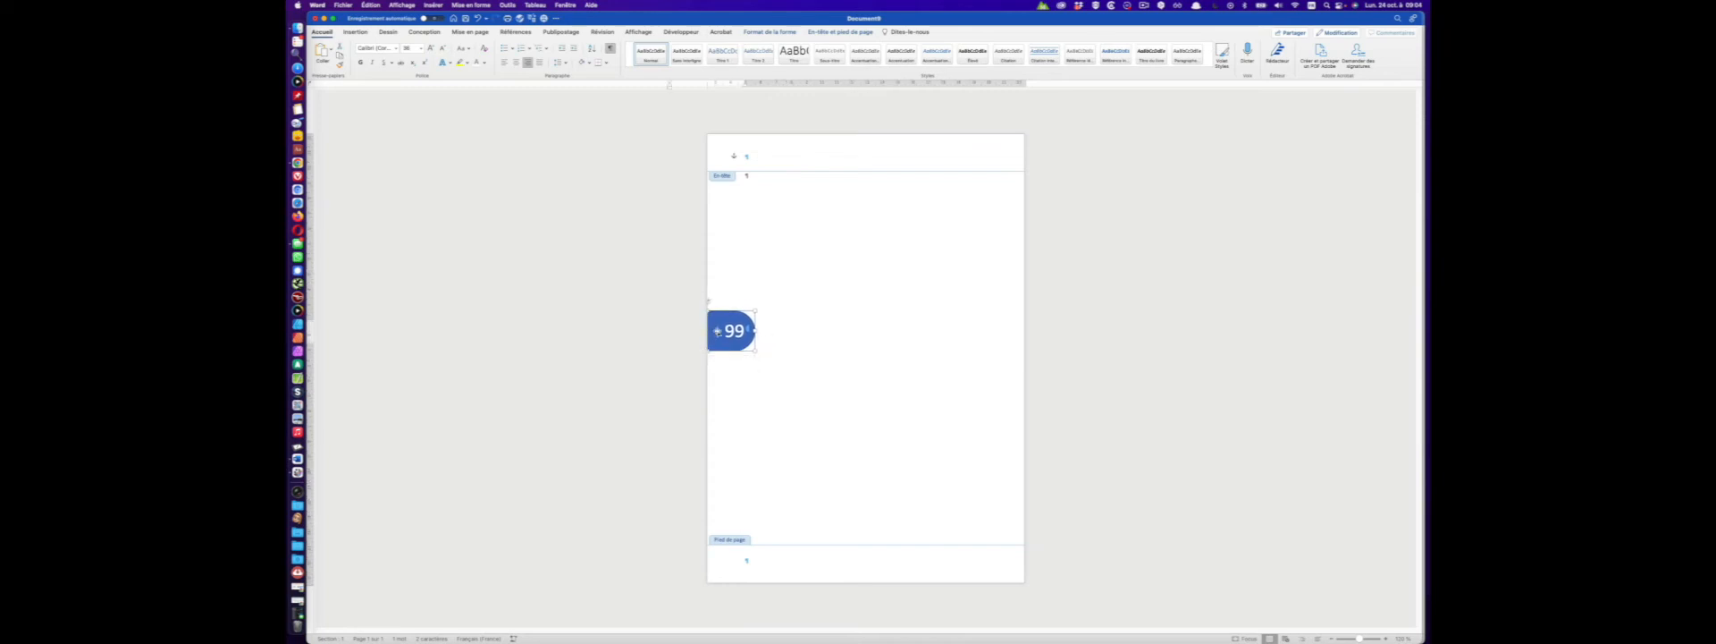
pyautogui.rightClick(717, 332)
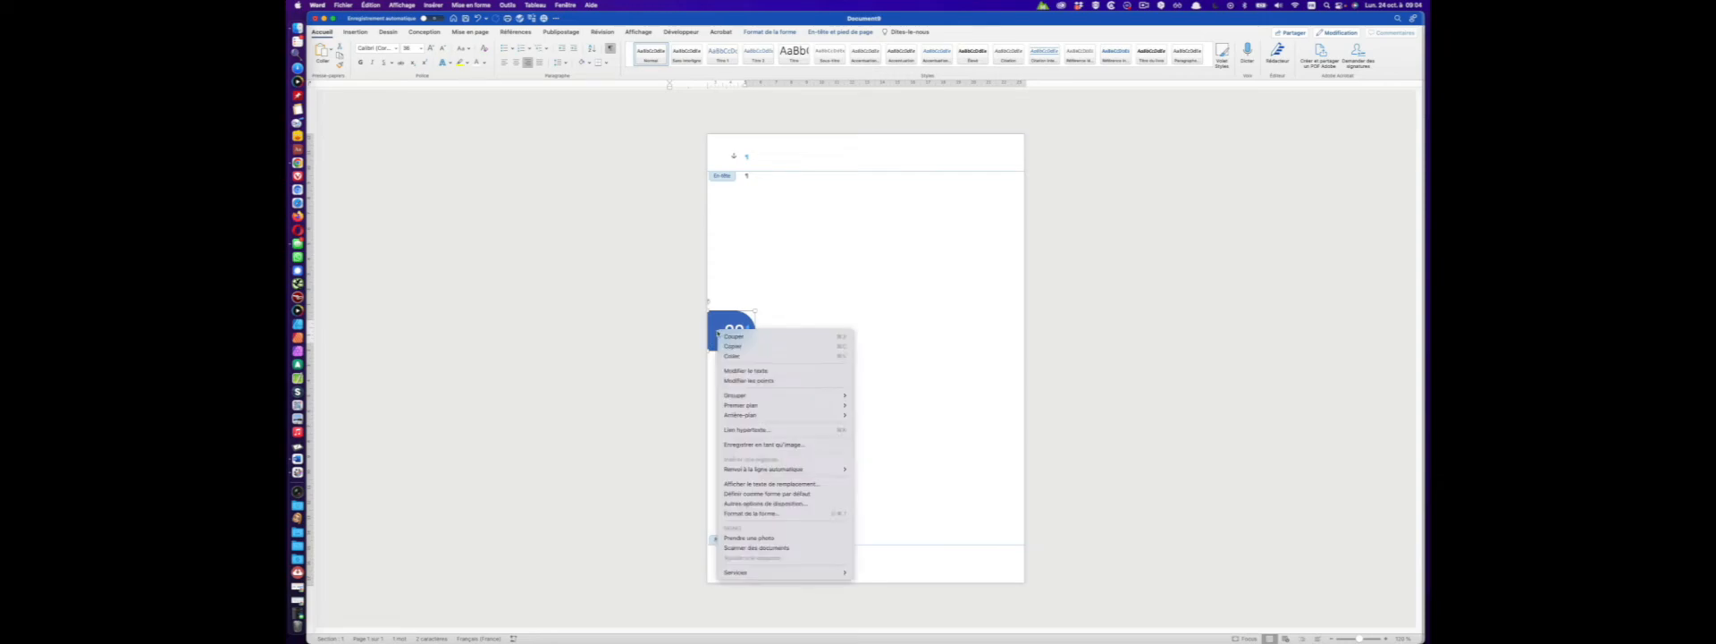
pyautogui.click(766, 504)
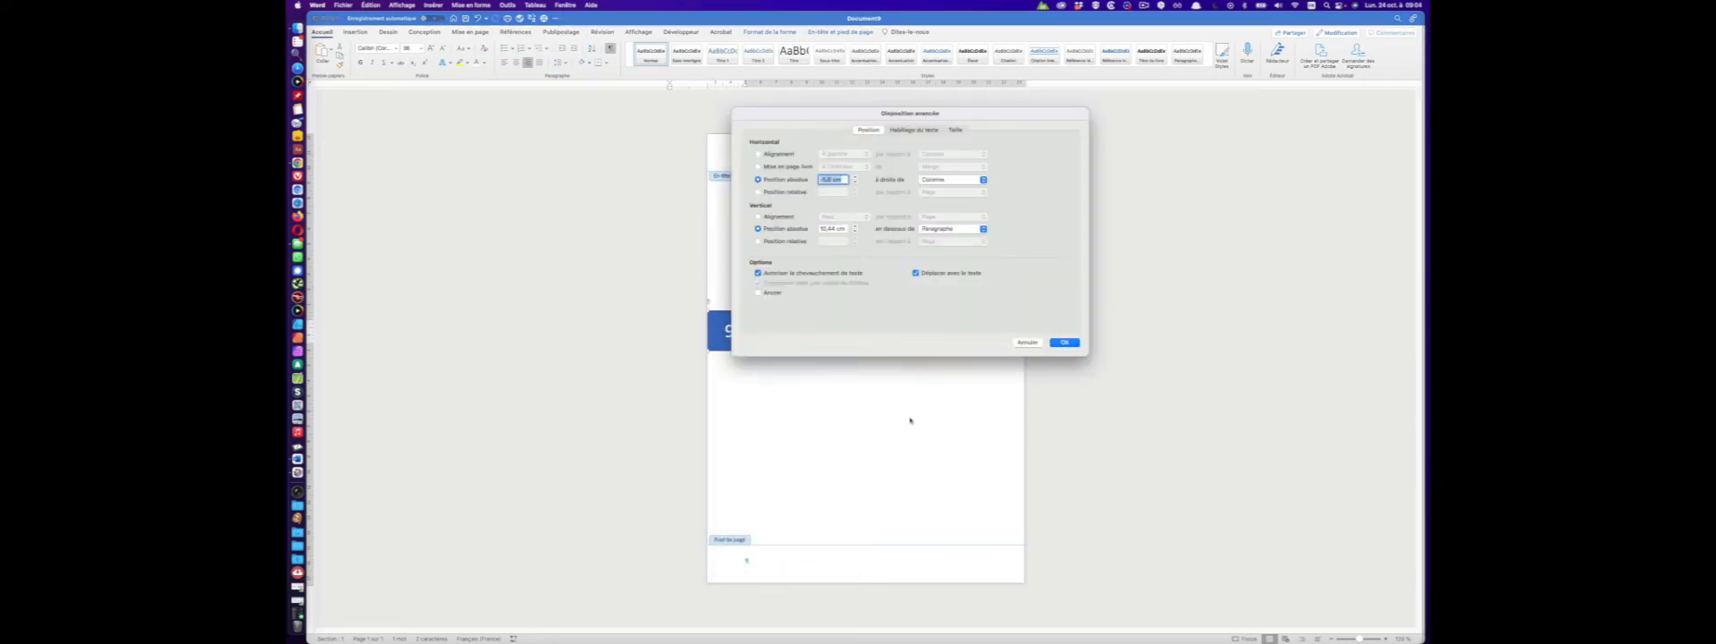
pyautogui.press('Tab')
pyautogui.write('1')
pyautogui.press('Return')
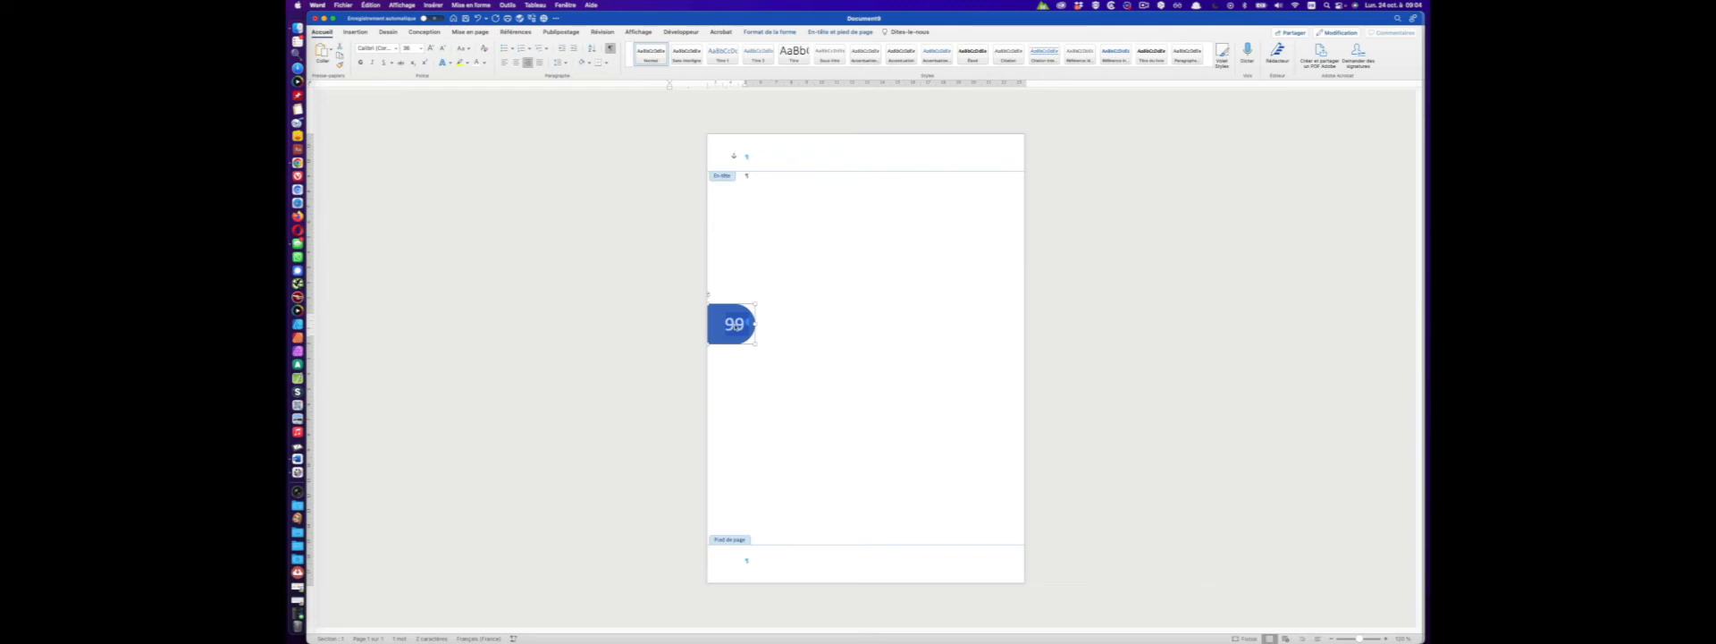
# - Replace the 99 in the shape with the Page field from the Numérotation category
pyautogui.click(355, 32)
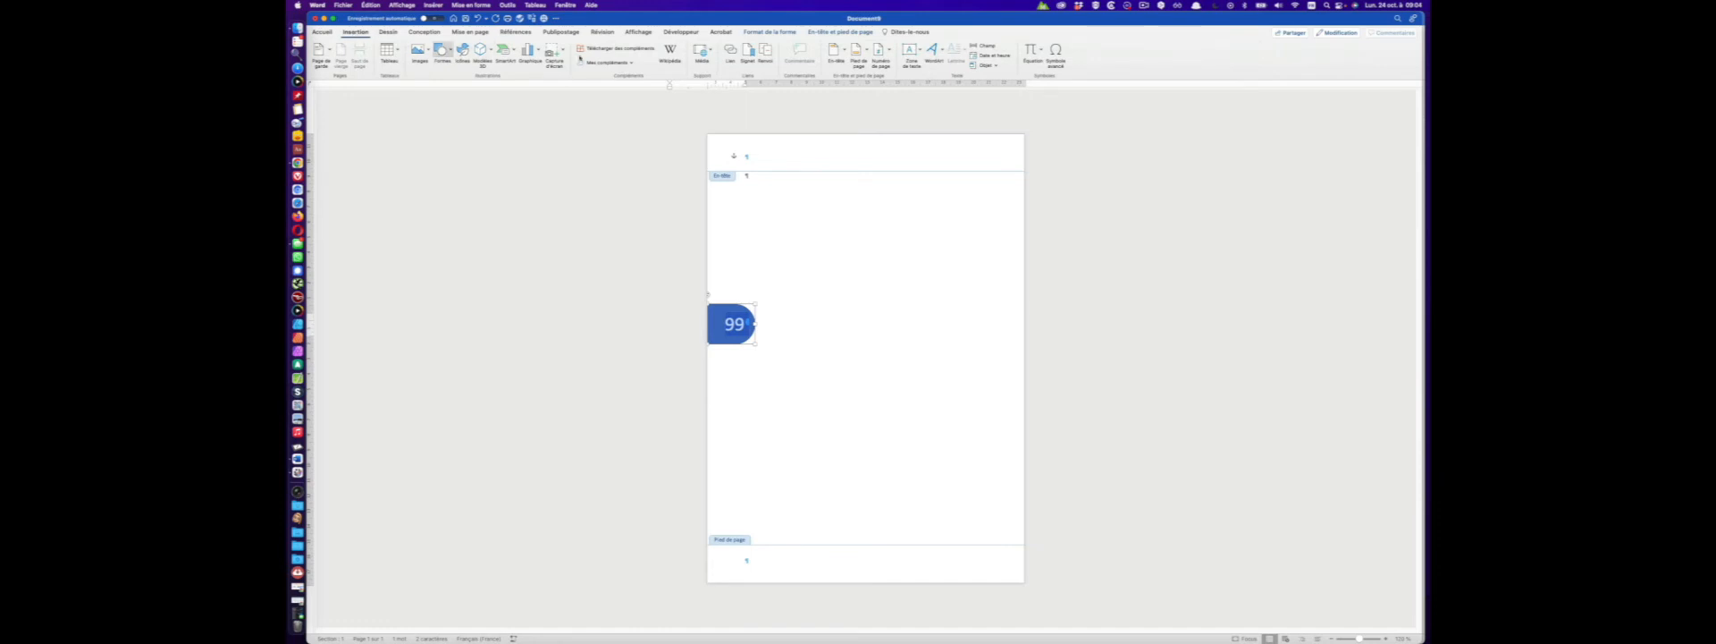
pyautogui.click(985, 48)
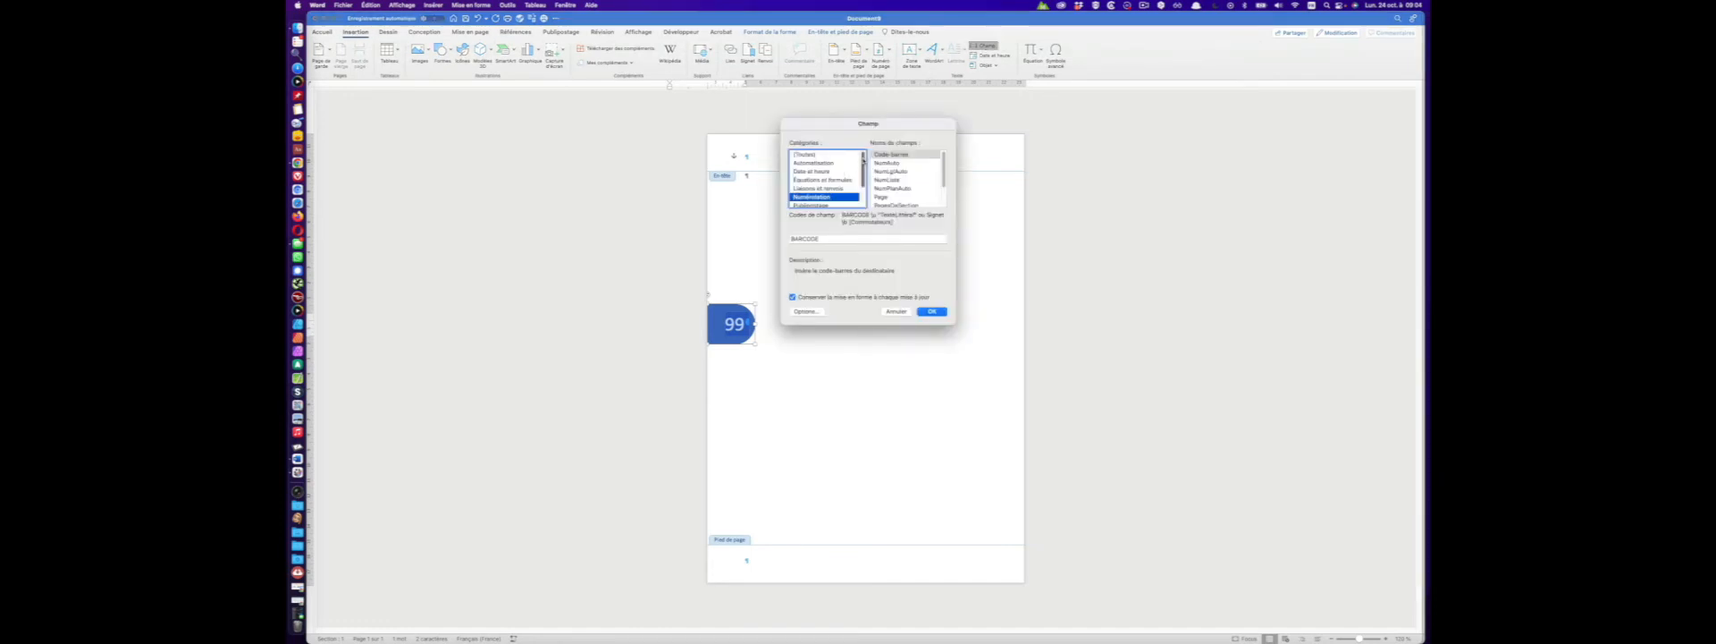
pyautogui.scroll(-2, 858, 168)
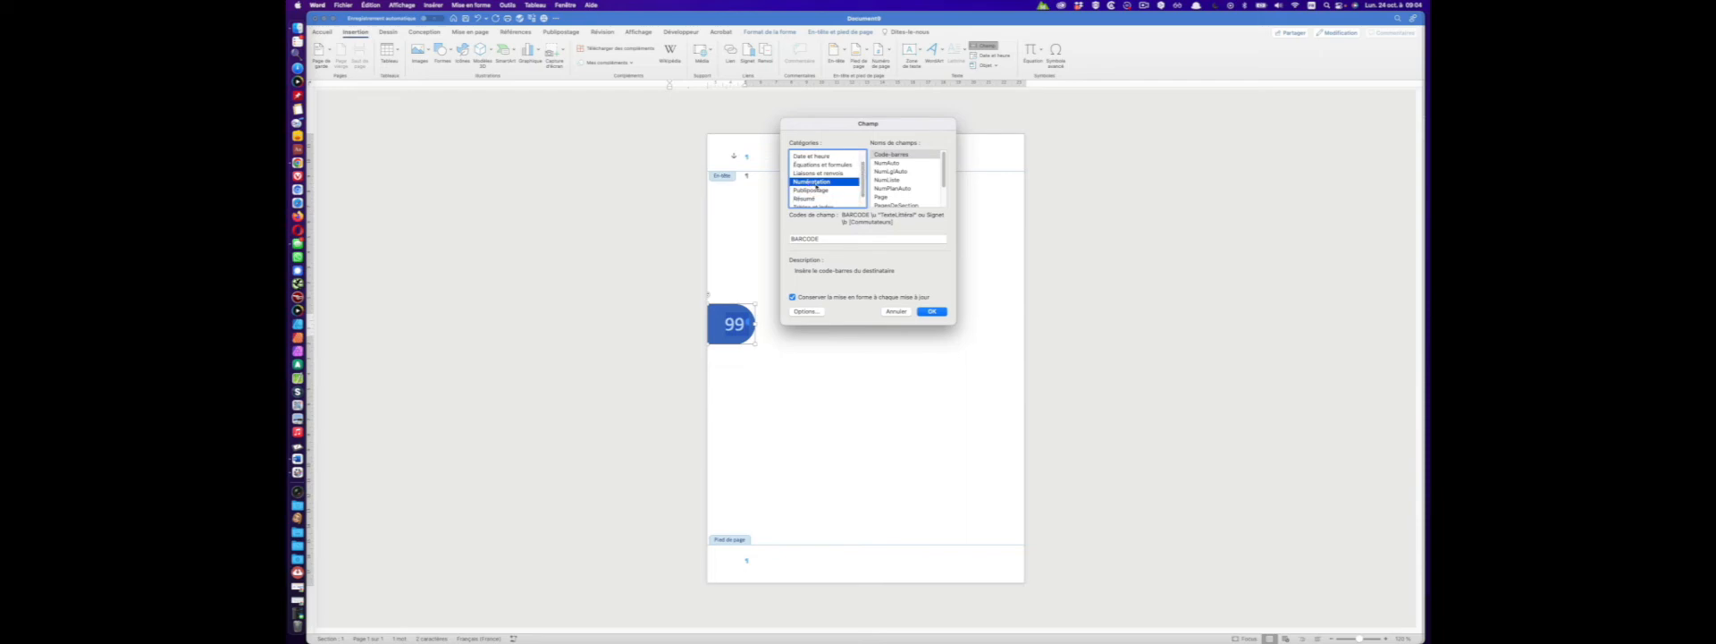
pyautogui.click(883, 198)
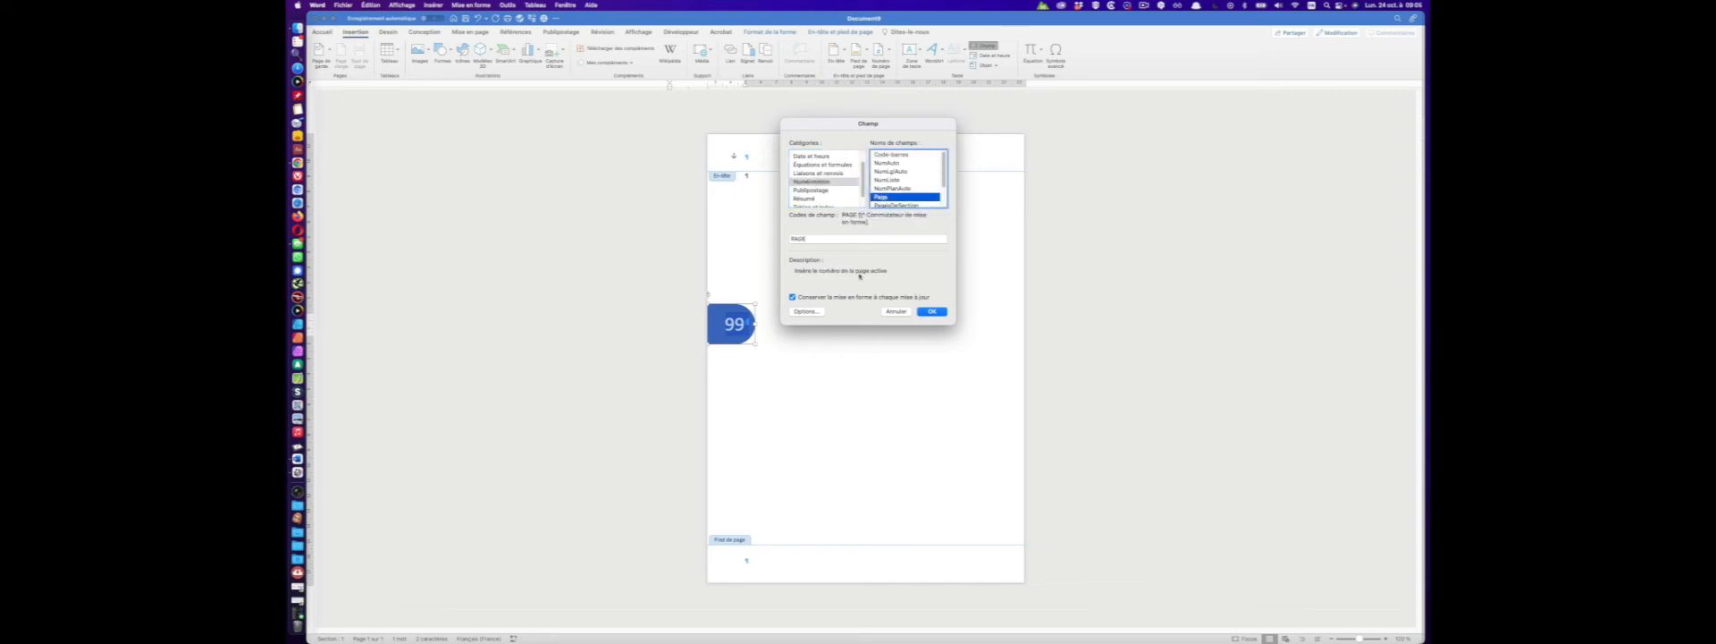
pyautogui.click(941, 315)
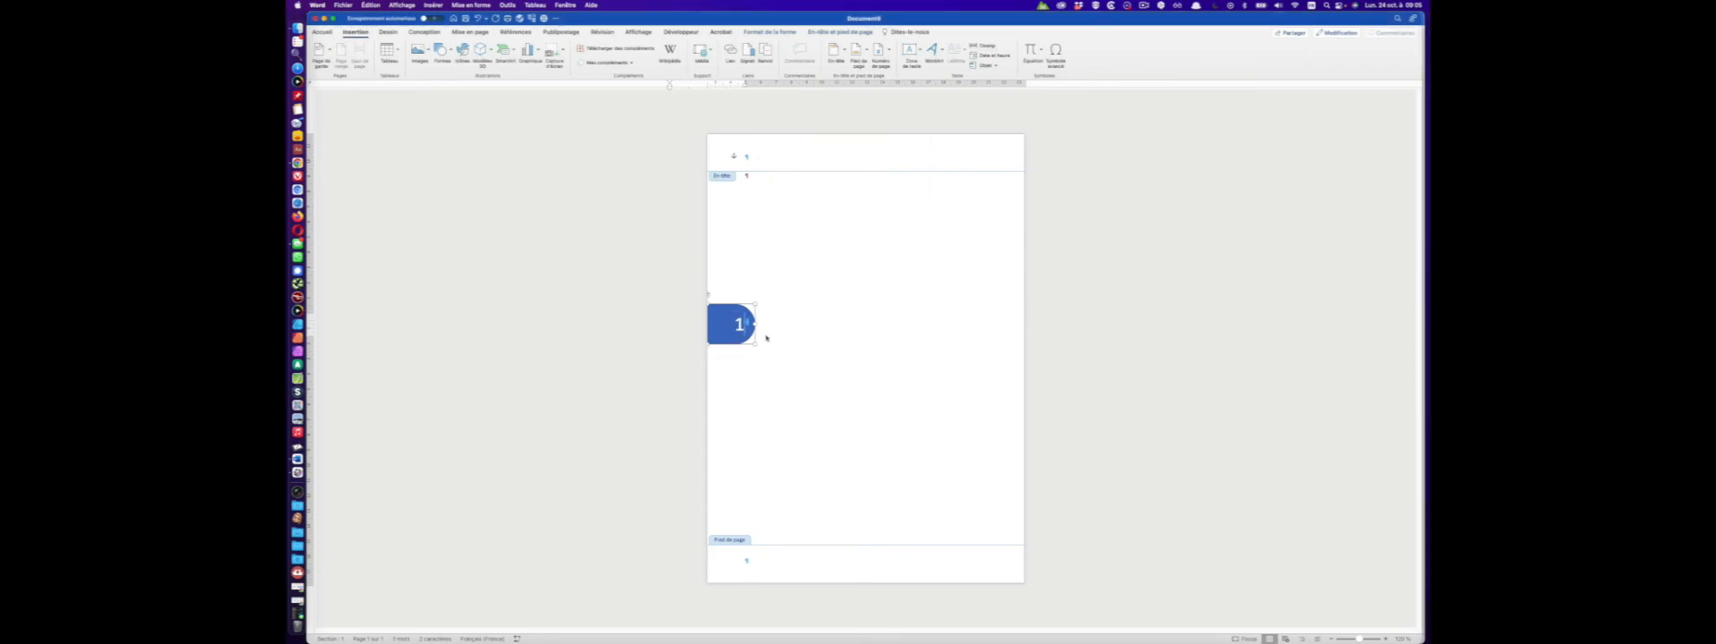
pyautogui.click(742, 323)
# - Leave the header and insert two page breaks in the document body
pyautogui.doubleClick(889, 260)
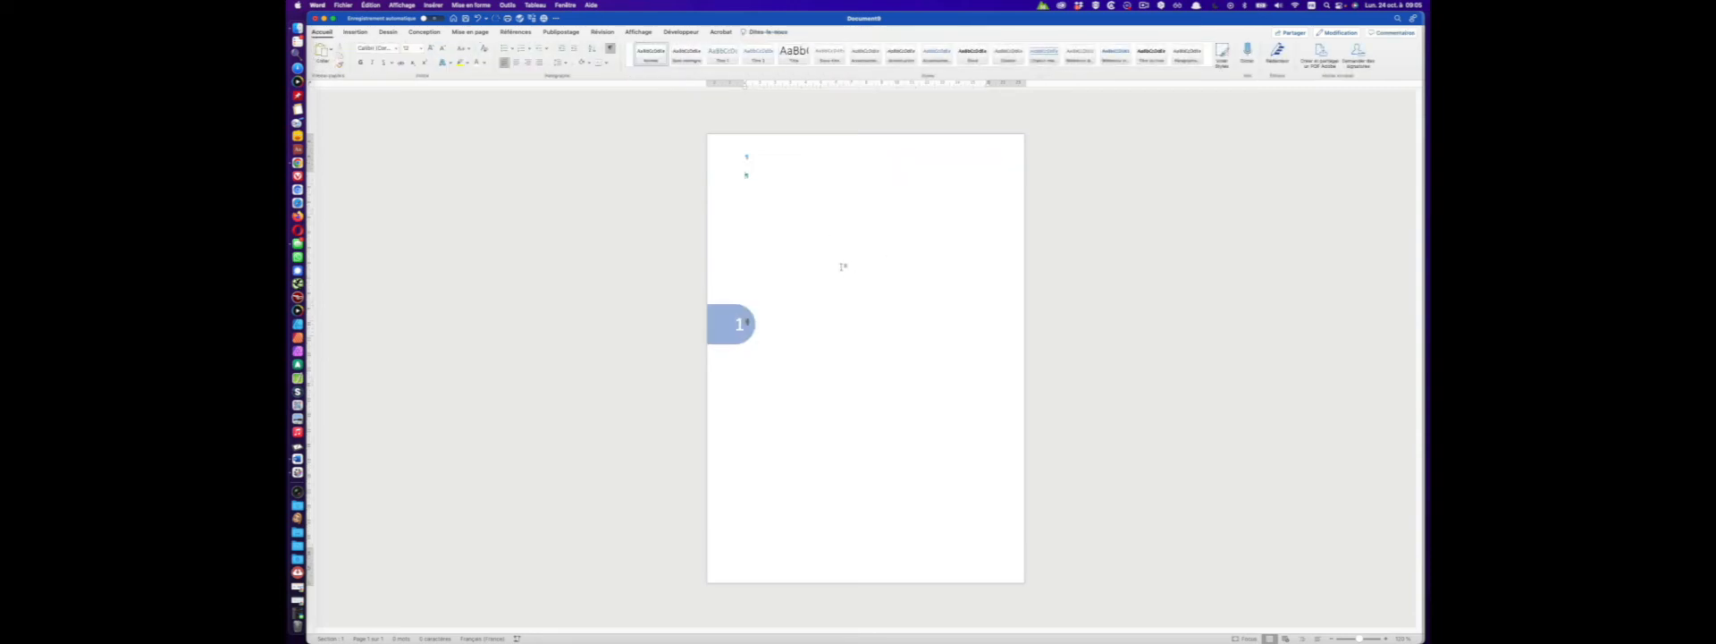
pyautogui.press('super+Return')
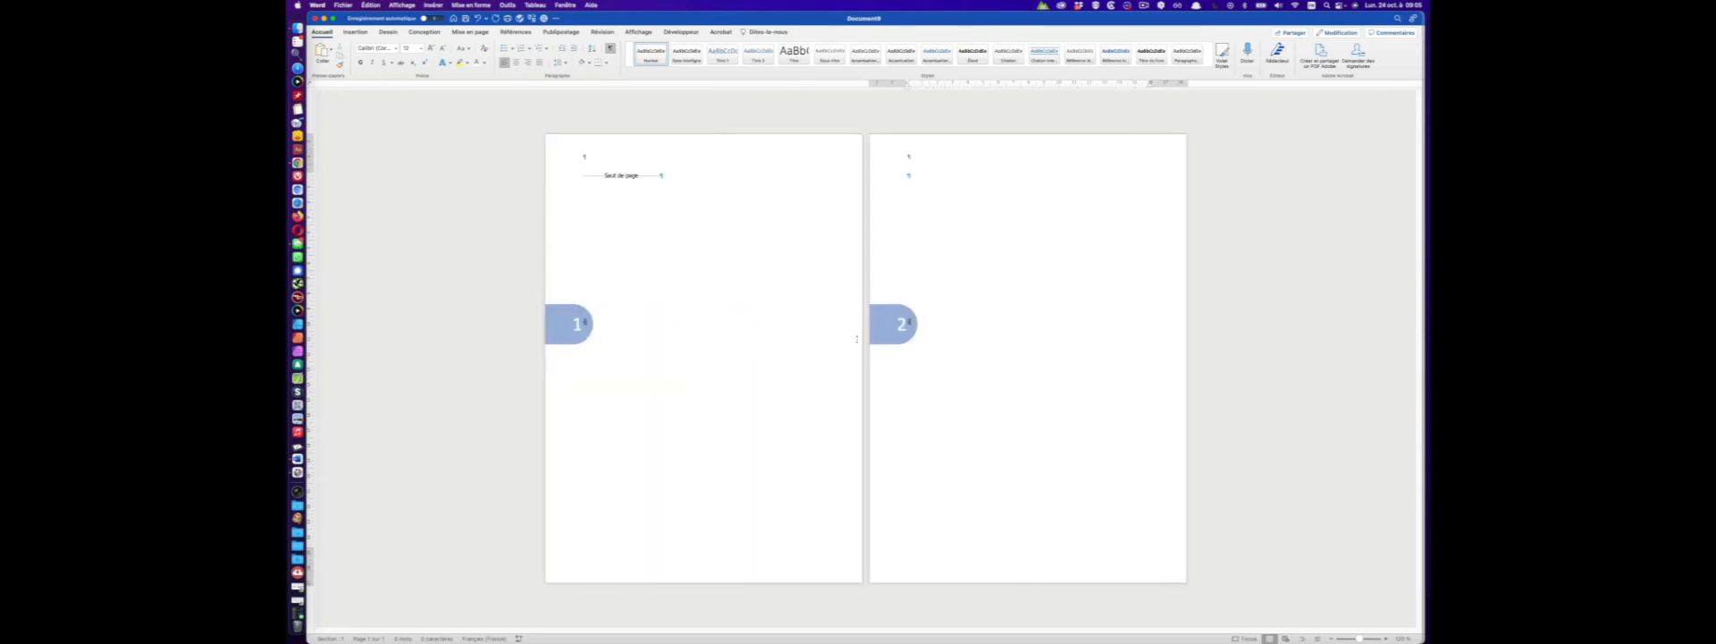
pyautogui.press('super+Return')
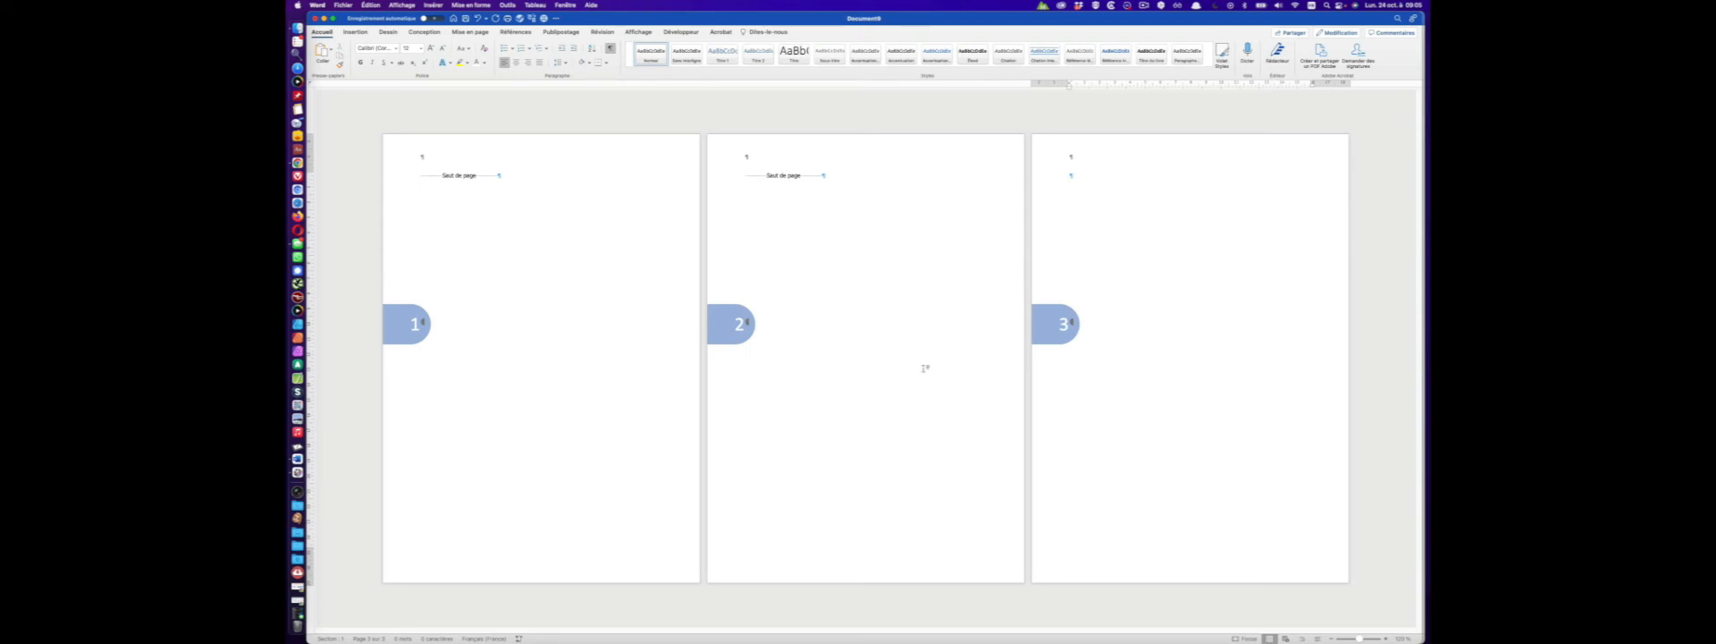
# - Reopen the header and enable different headers for odd and even pages
pyautogui.doubleClick(782, 155)
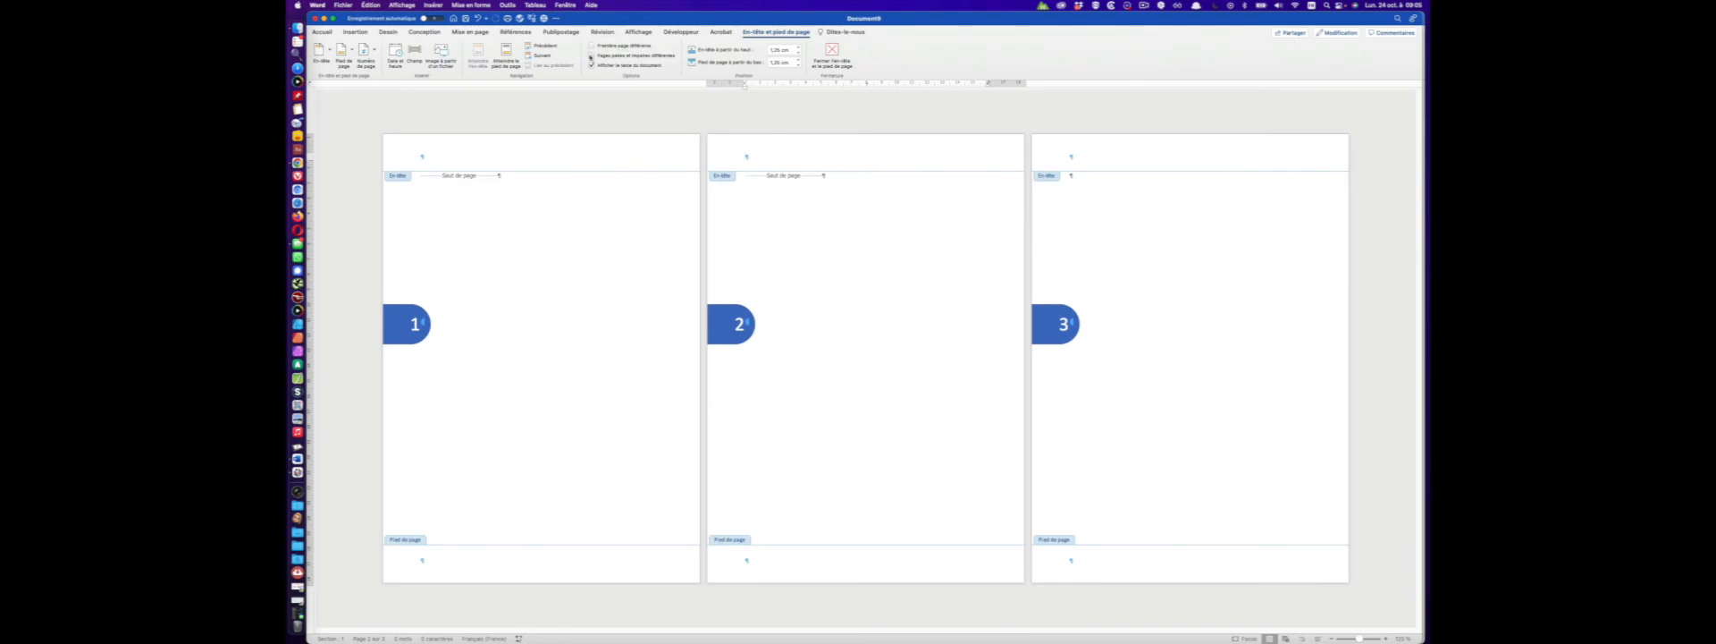
pyautogui.click(646, 58)
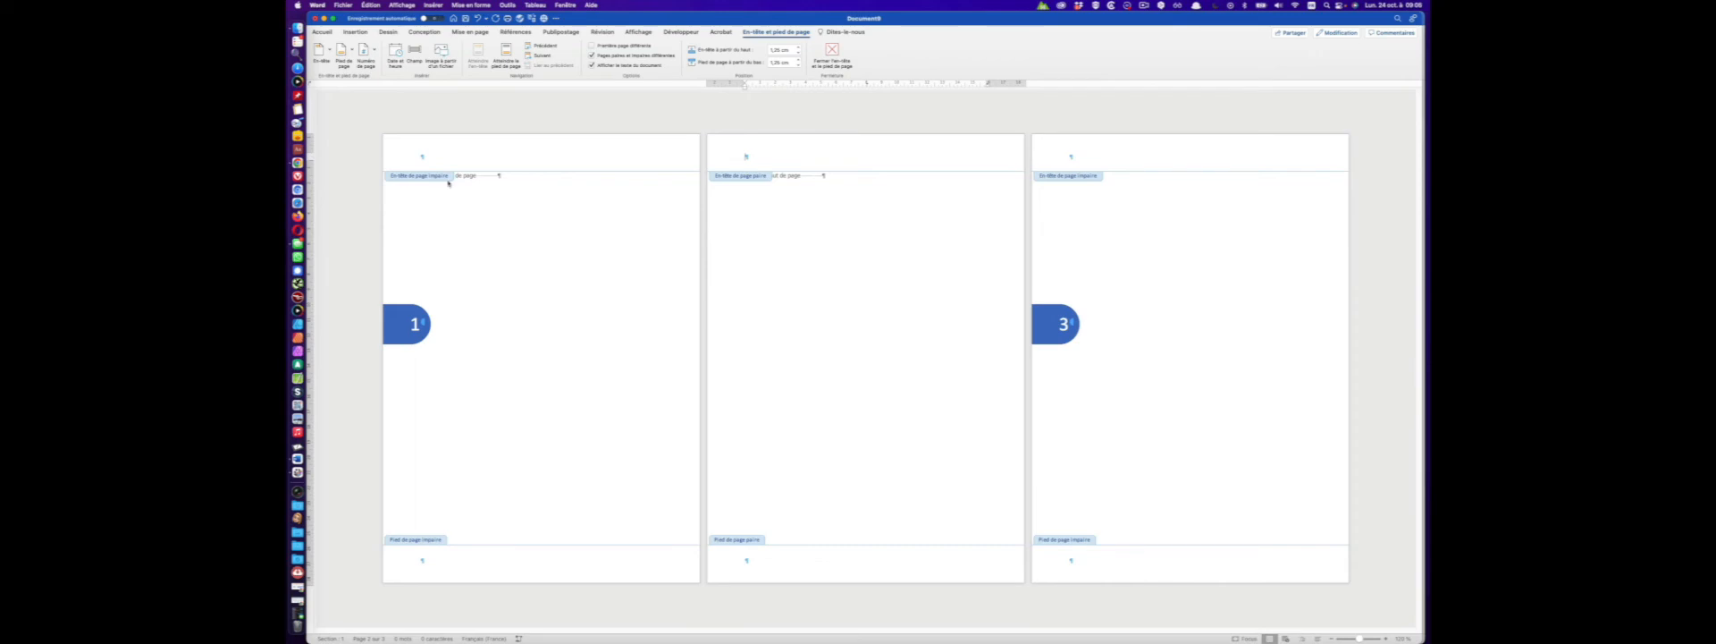
# - Copy the numbered tab shape from the odd-page header and paste it into the even-page header on page 2
pyautogui.click(410, 310)
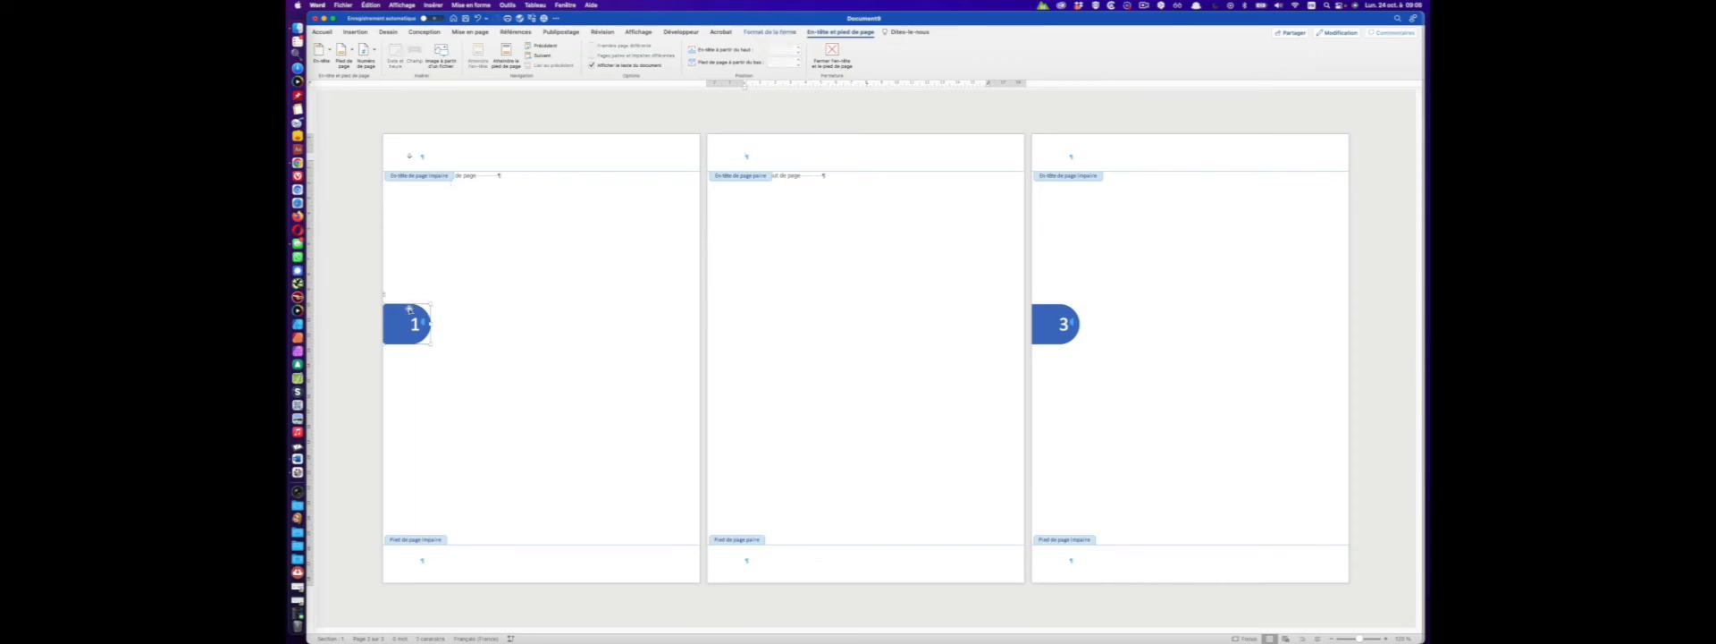
pyautogui.click(773, 158)
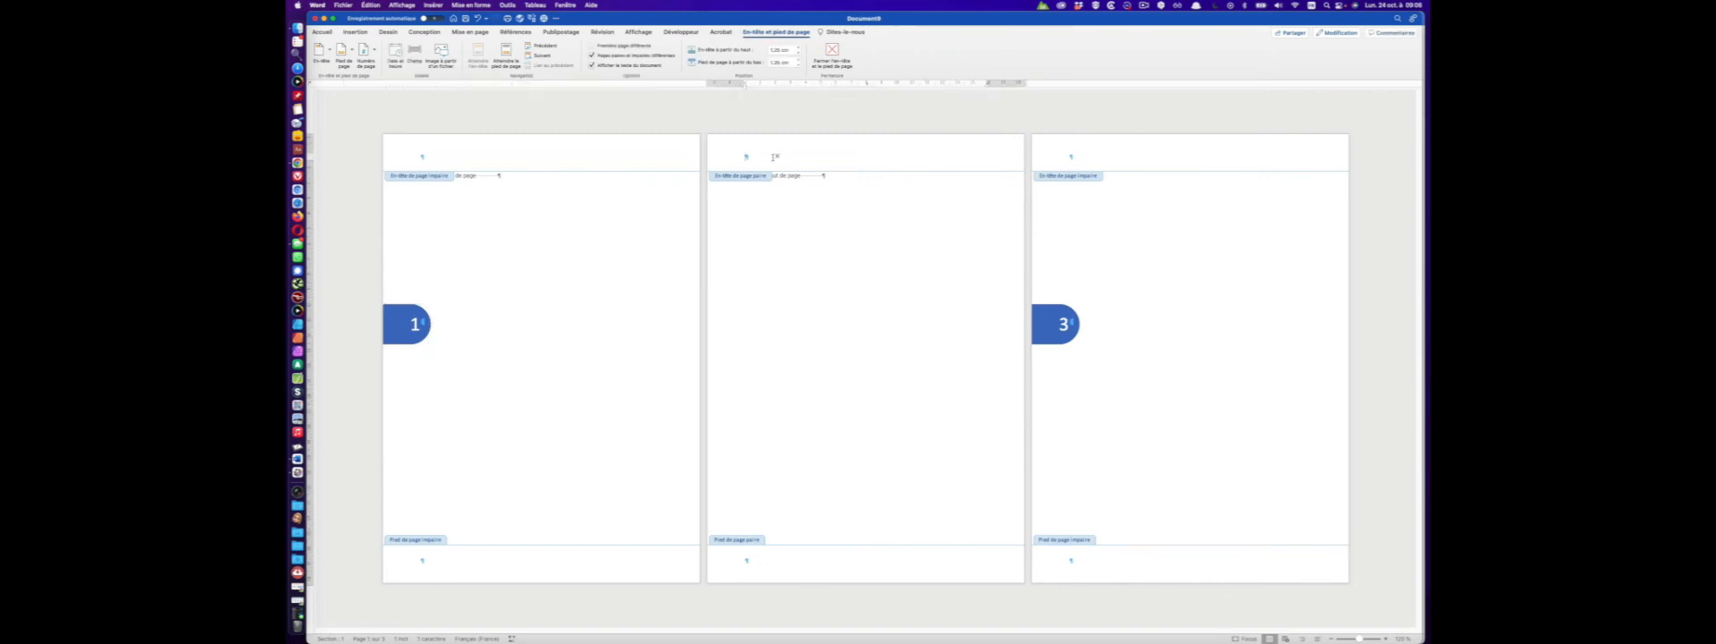
pyautogui.click(430, 161)
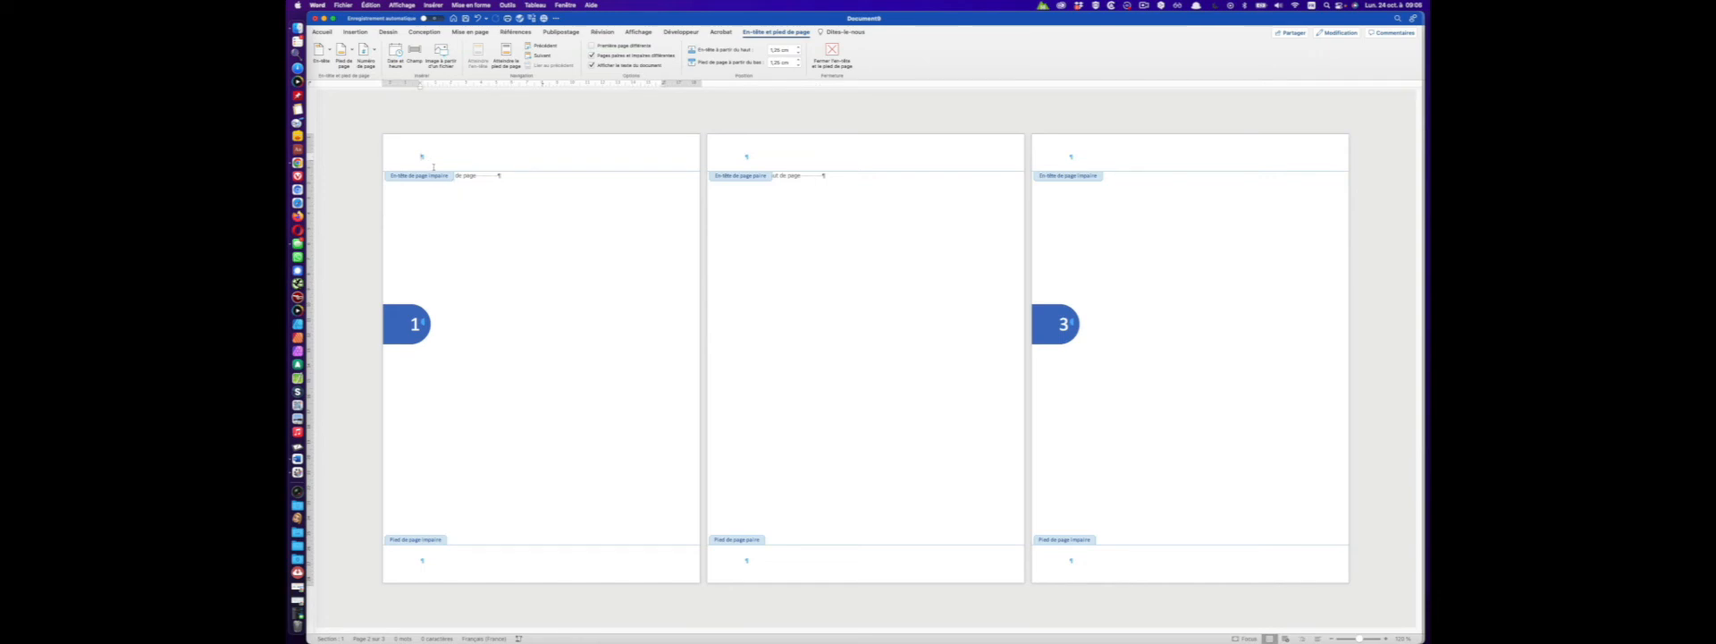
pyautogui.click(773, 157)
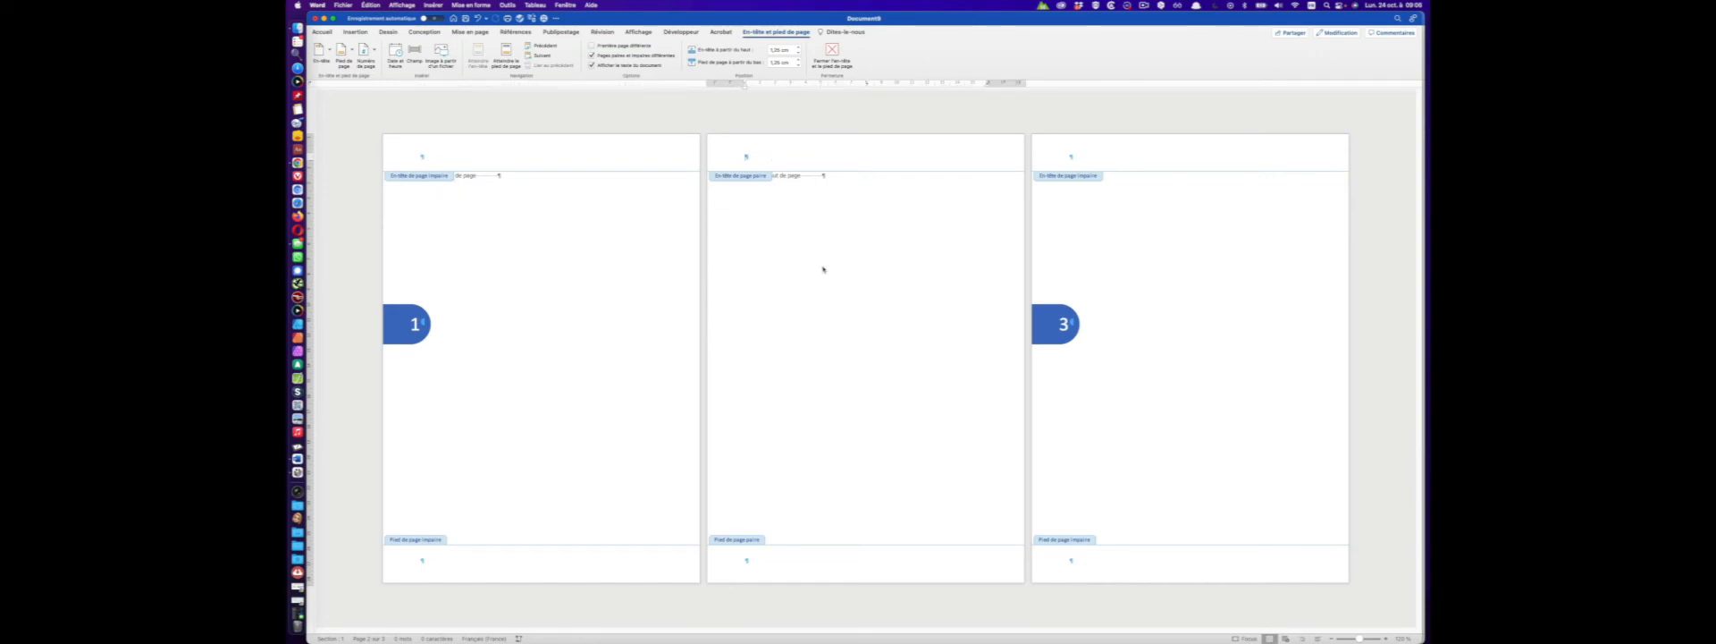
pyautogui.press('super+v')
# - Move the pasted shape down to the middle of page 2 and left-align the number inside it
pyautogui.moveTo(817, 196); pyautogui.dragTo(908, 310)
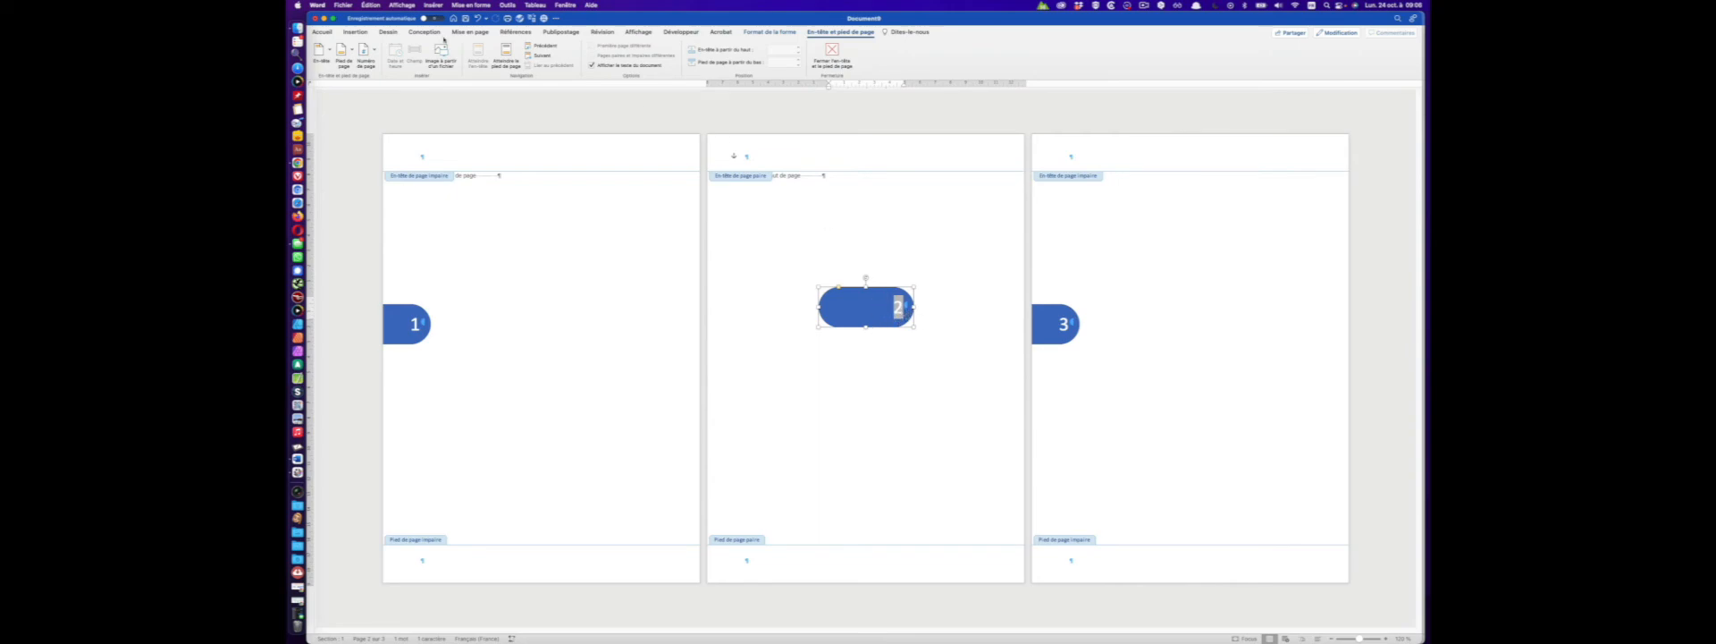
pyautogui.click(324, 32)
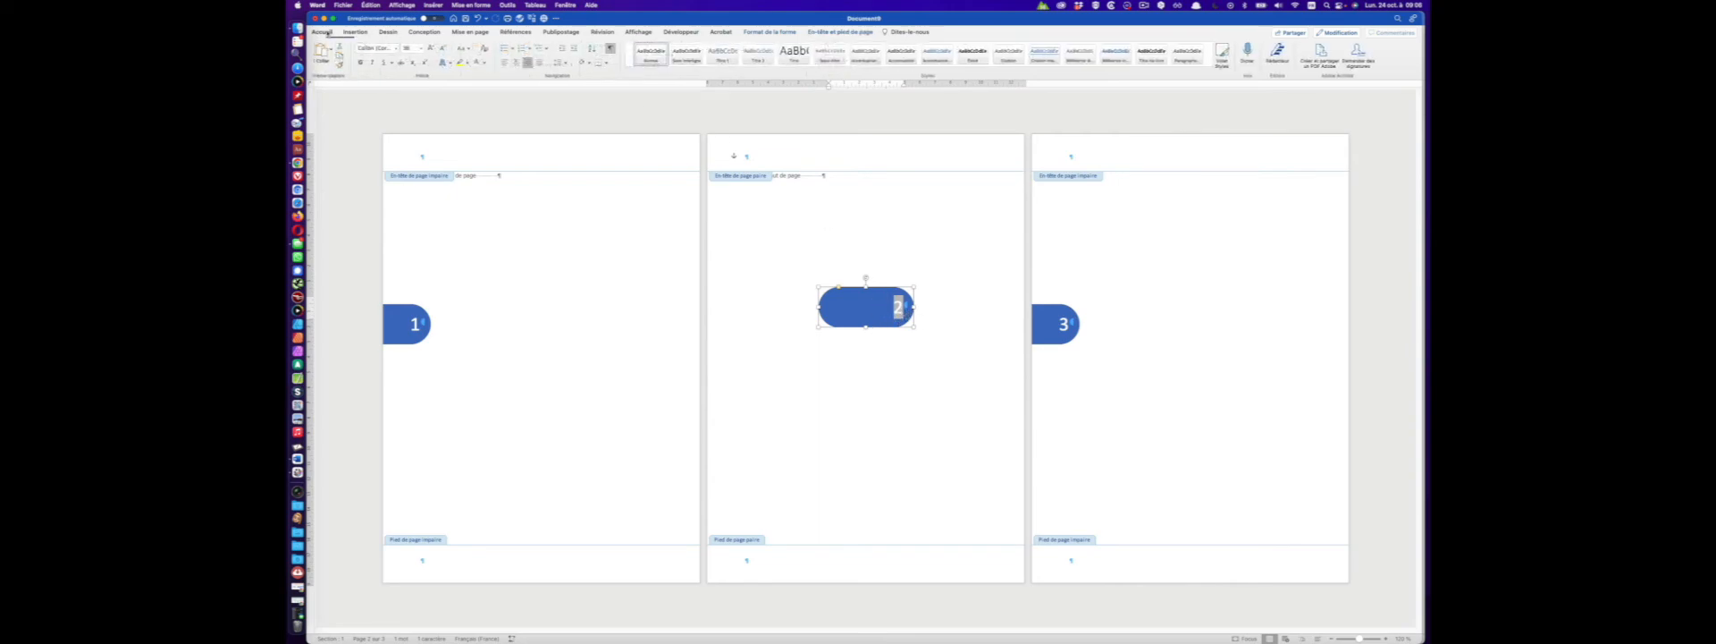
pyautogui.click(505, 63)
# - Move the even-page shape partly off page 2's right edge and set its absolute vertical position to 10 cm
pyautogui.moveTo(868, 311); pyautogui.dragTo(1024, 332)
pyautogui.rightClick(1017, 321)
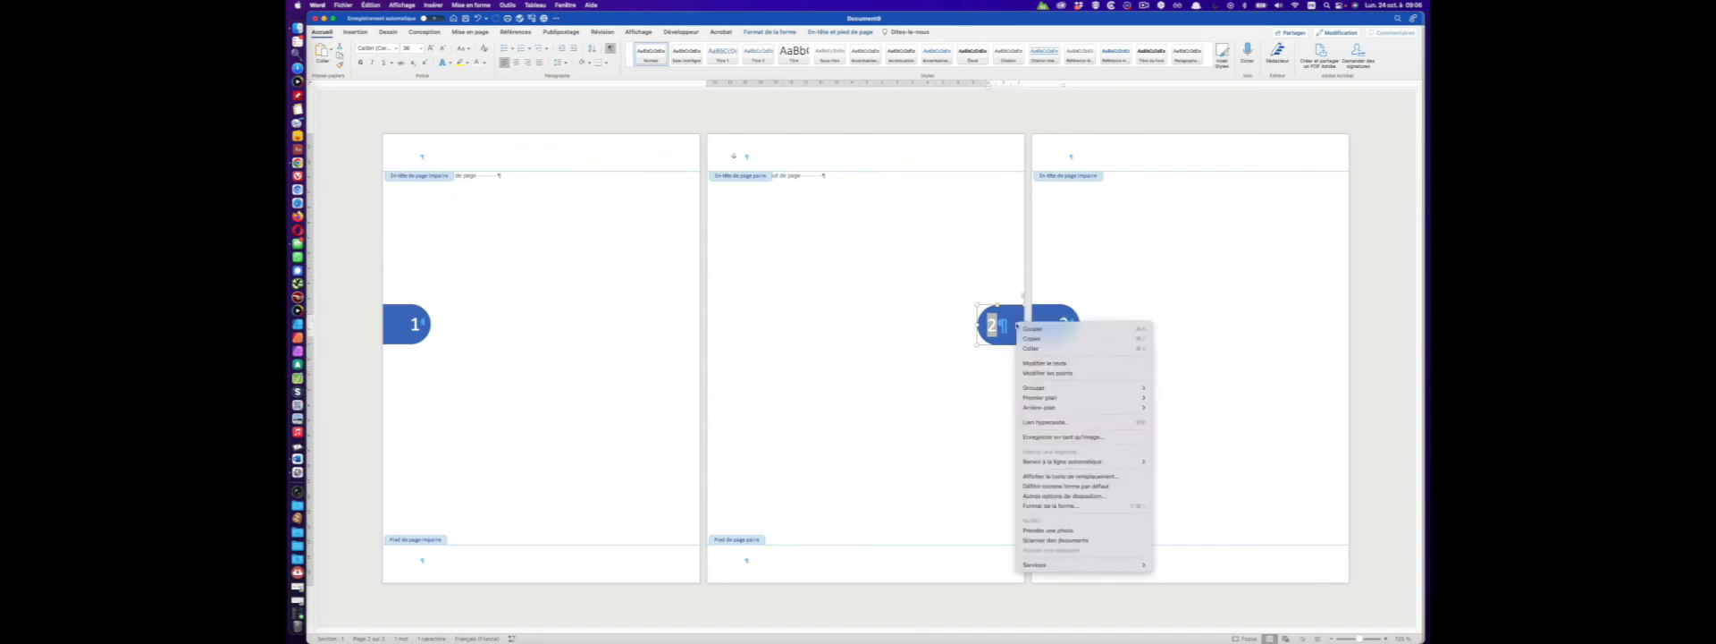
pyautogui.click(1052, 498)
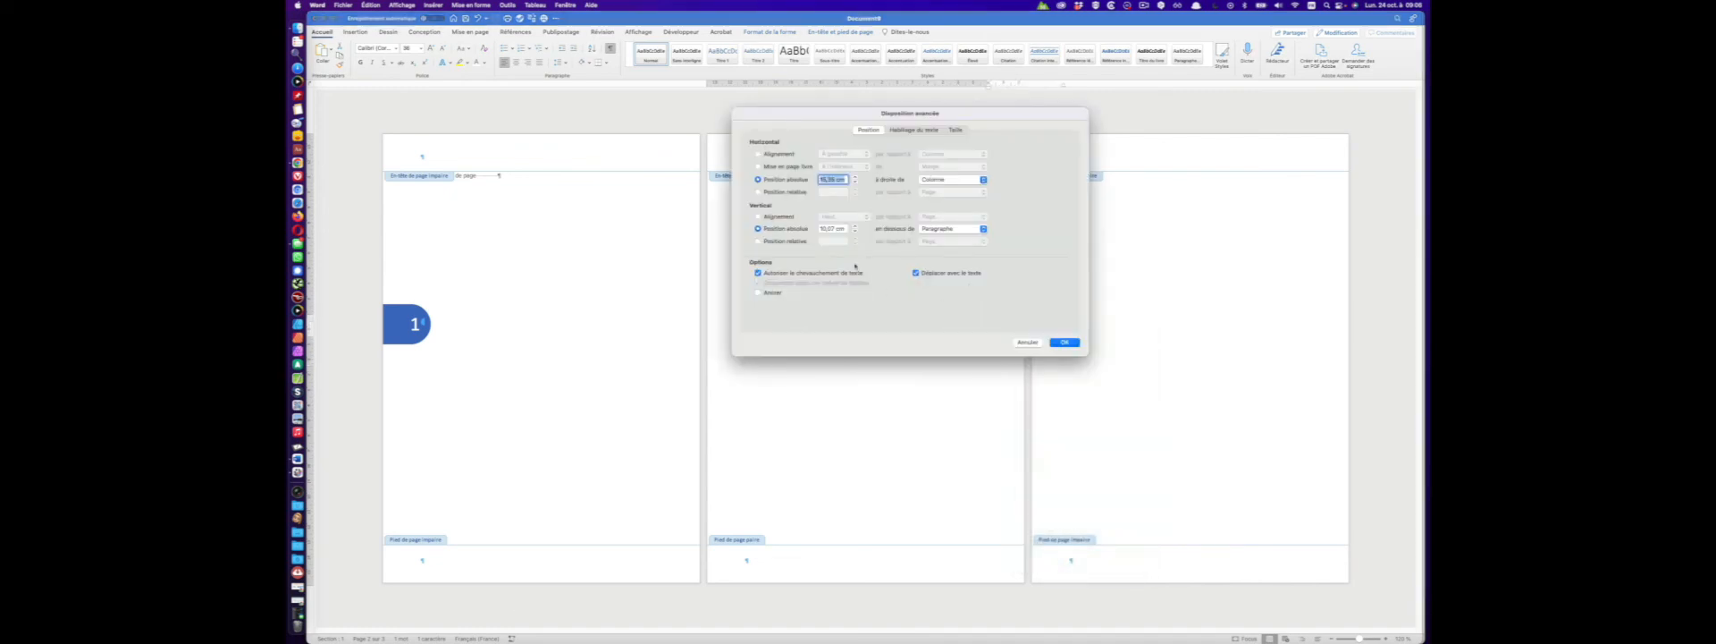
pyautogui.moveTo(845, 229); pyautogui.dragTo(728, 233)
pyautogui.write('10')
pyautogui.press('Return')
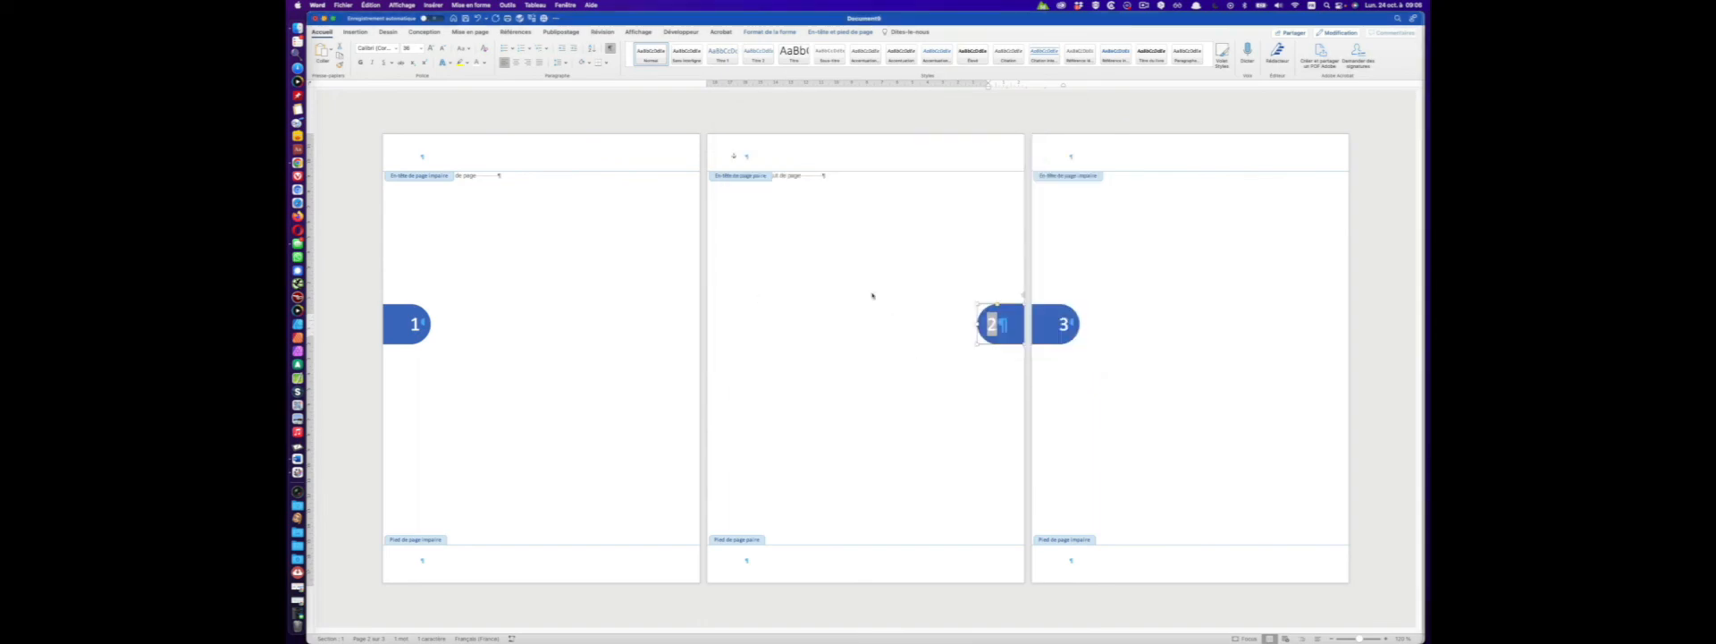
# - Leave the header and insert three page breaks in the body of page 3
pyautogui.doubleClick(884, 244)
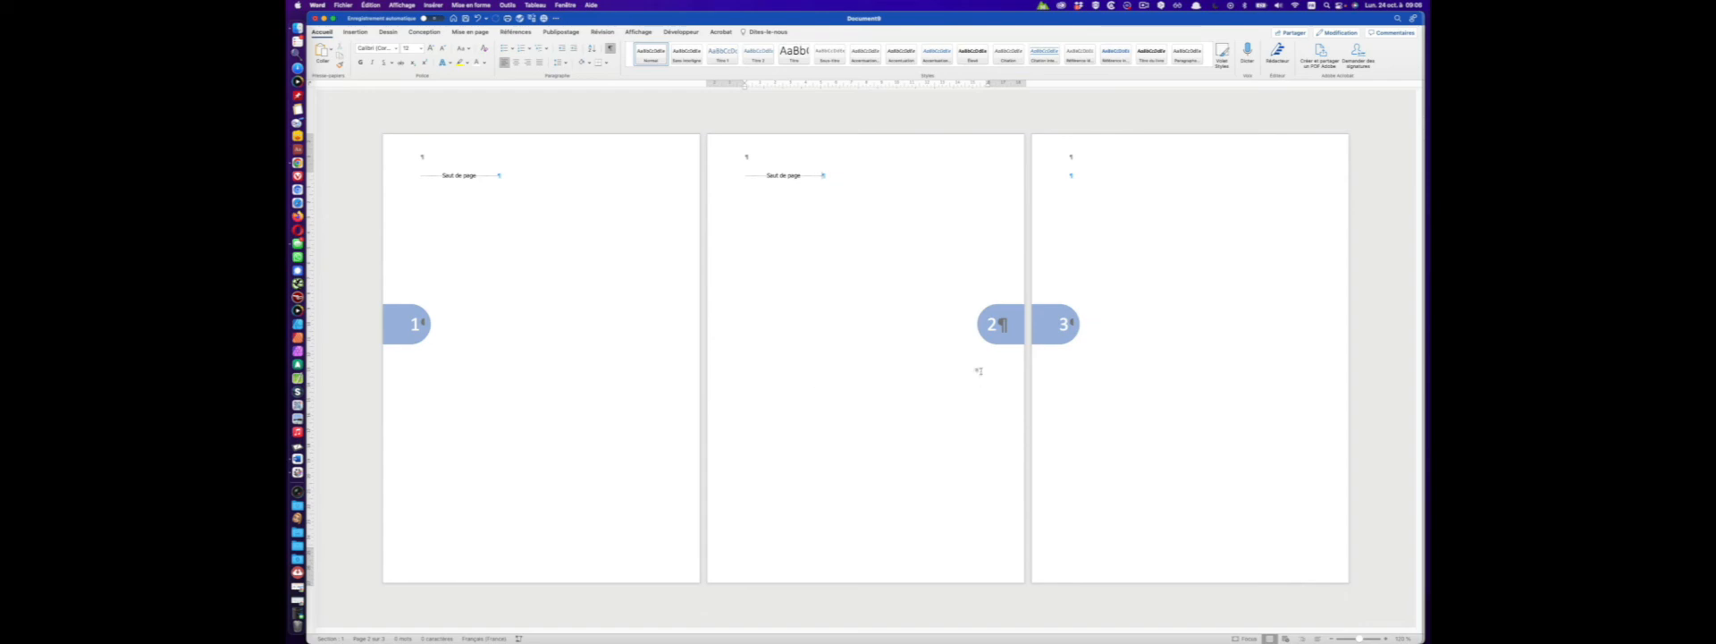
pyautogui.click(1121, 263)
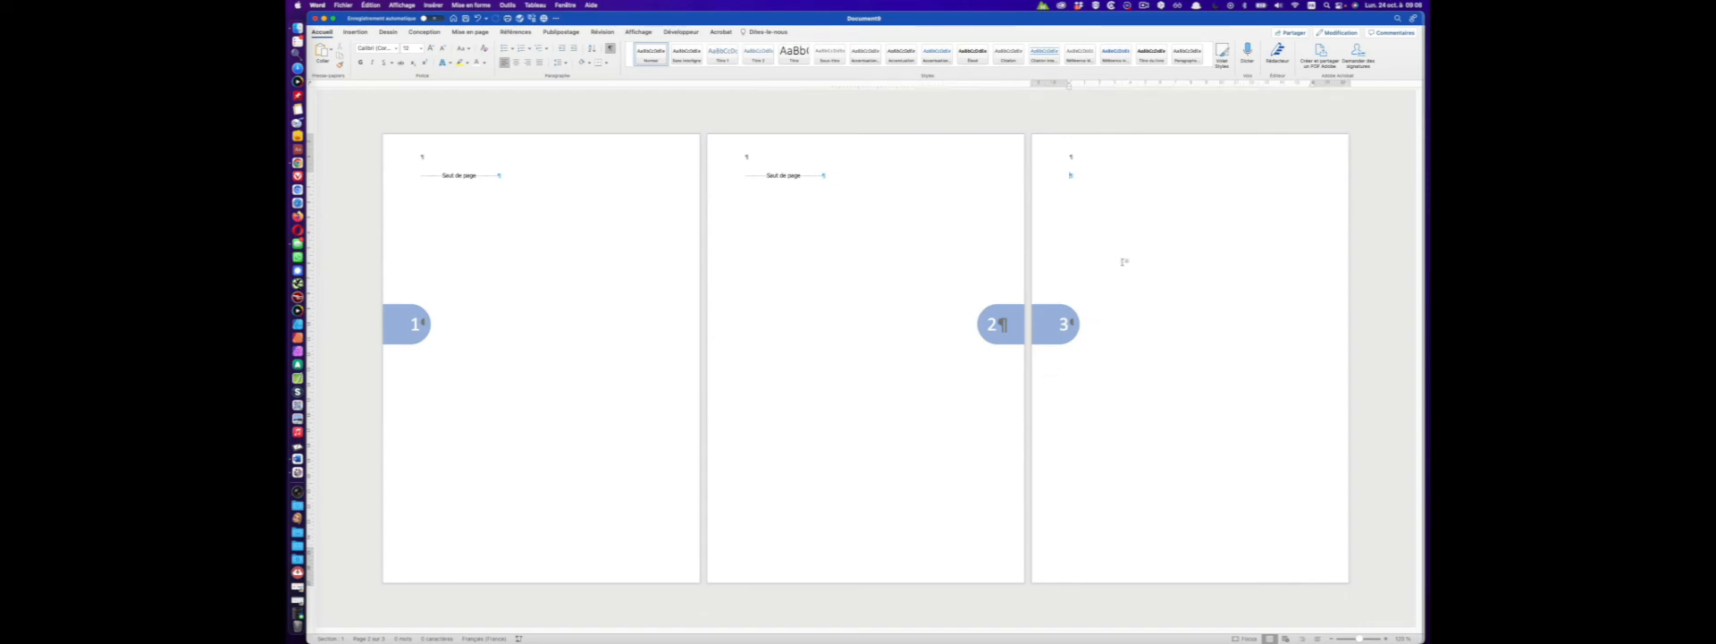
pyautogui.press('super+Return')
pyautogui.press('super+Return')
pyautogui.press('super+Return')
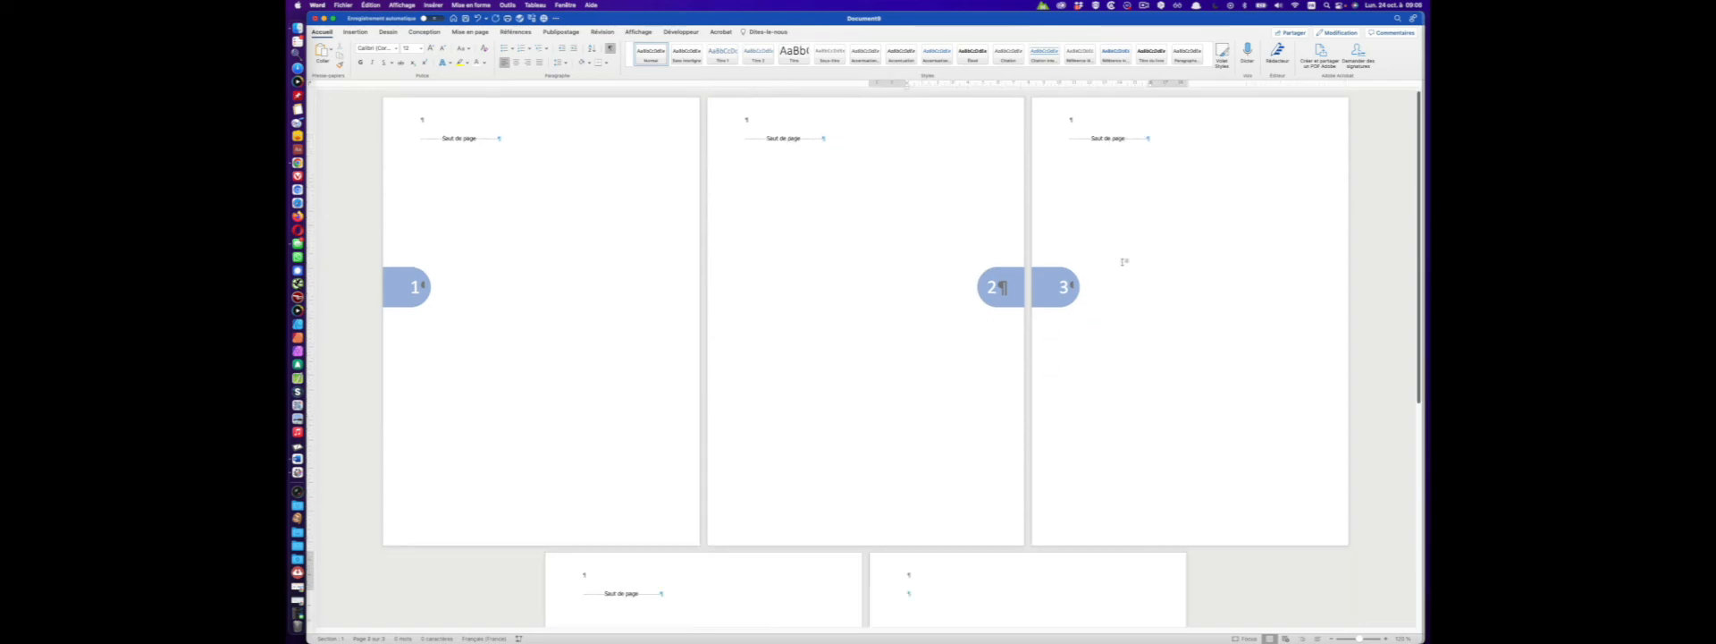
# - Check the number tabs on the added pages and hide the formatting marks
pyautogui.scroll(-1, 1108, 190)
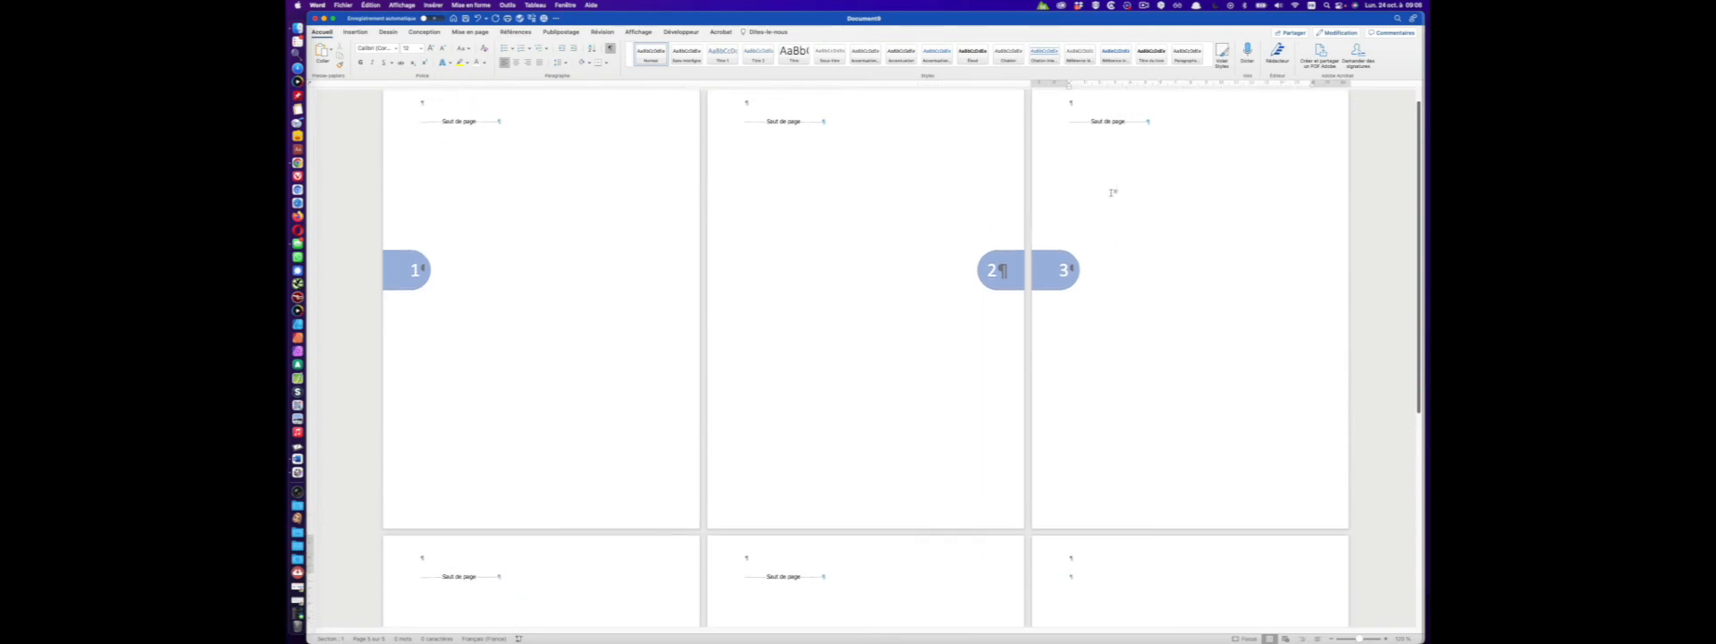
pyautogui.scroll(-8, 1392, 376)
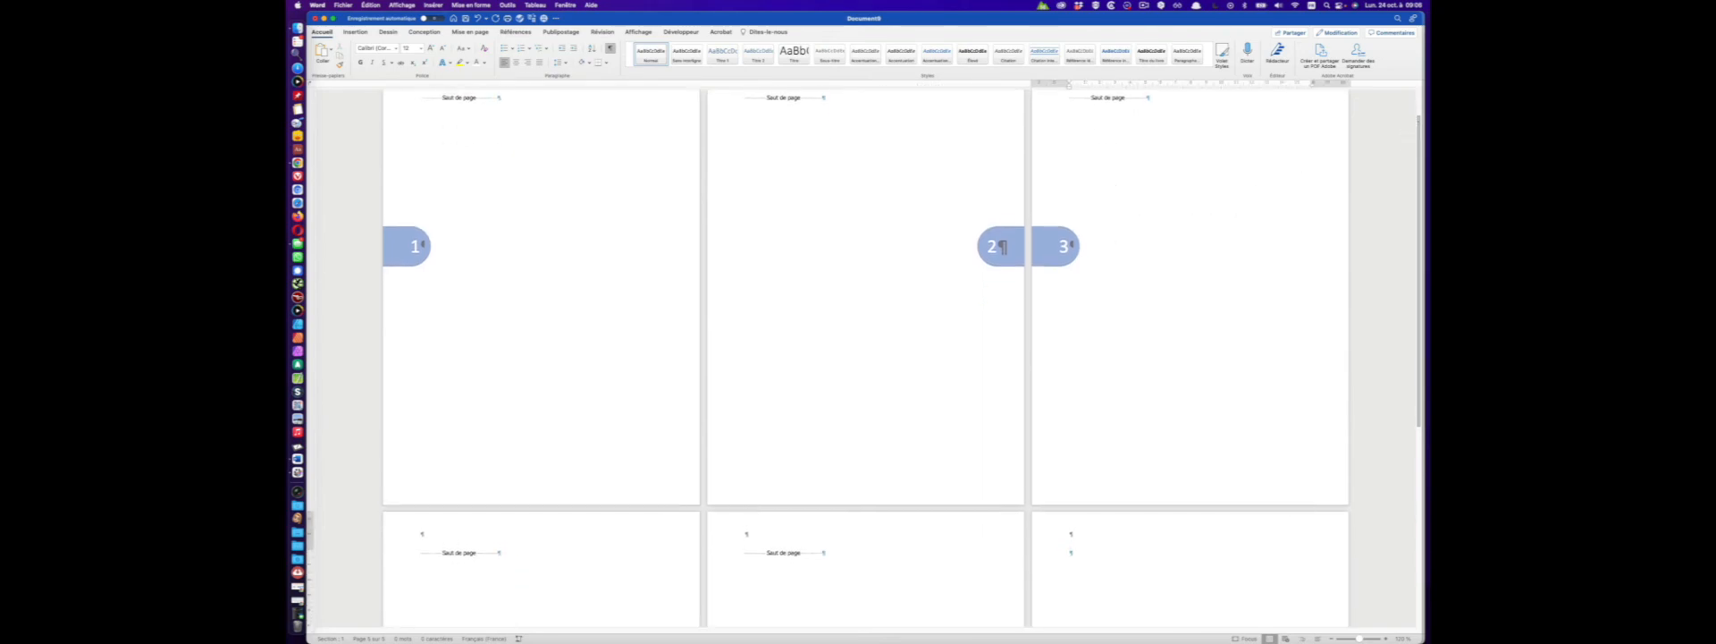
pyautogui.click(1232, 396)
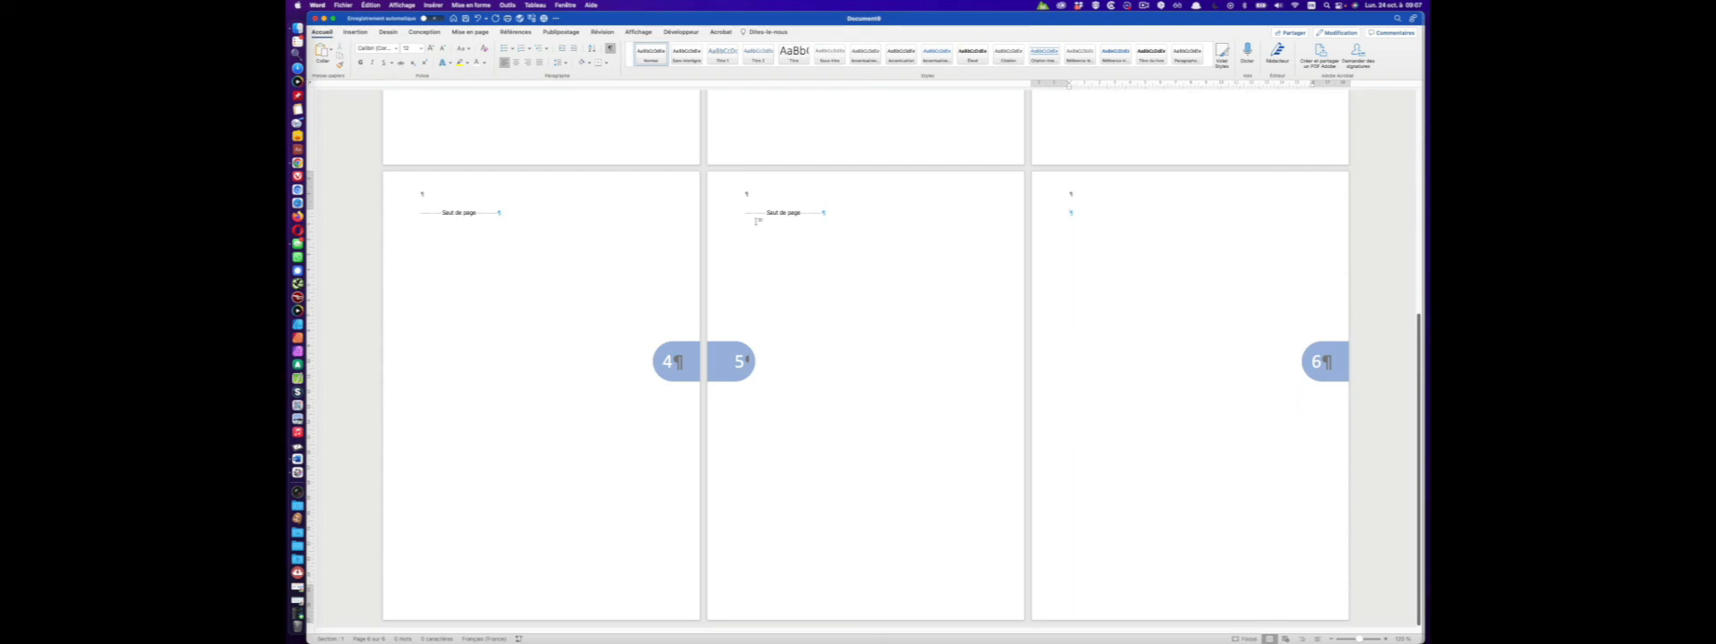
pyautogui.click(610, 50)
pyautogui.click(730, 336)
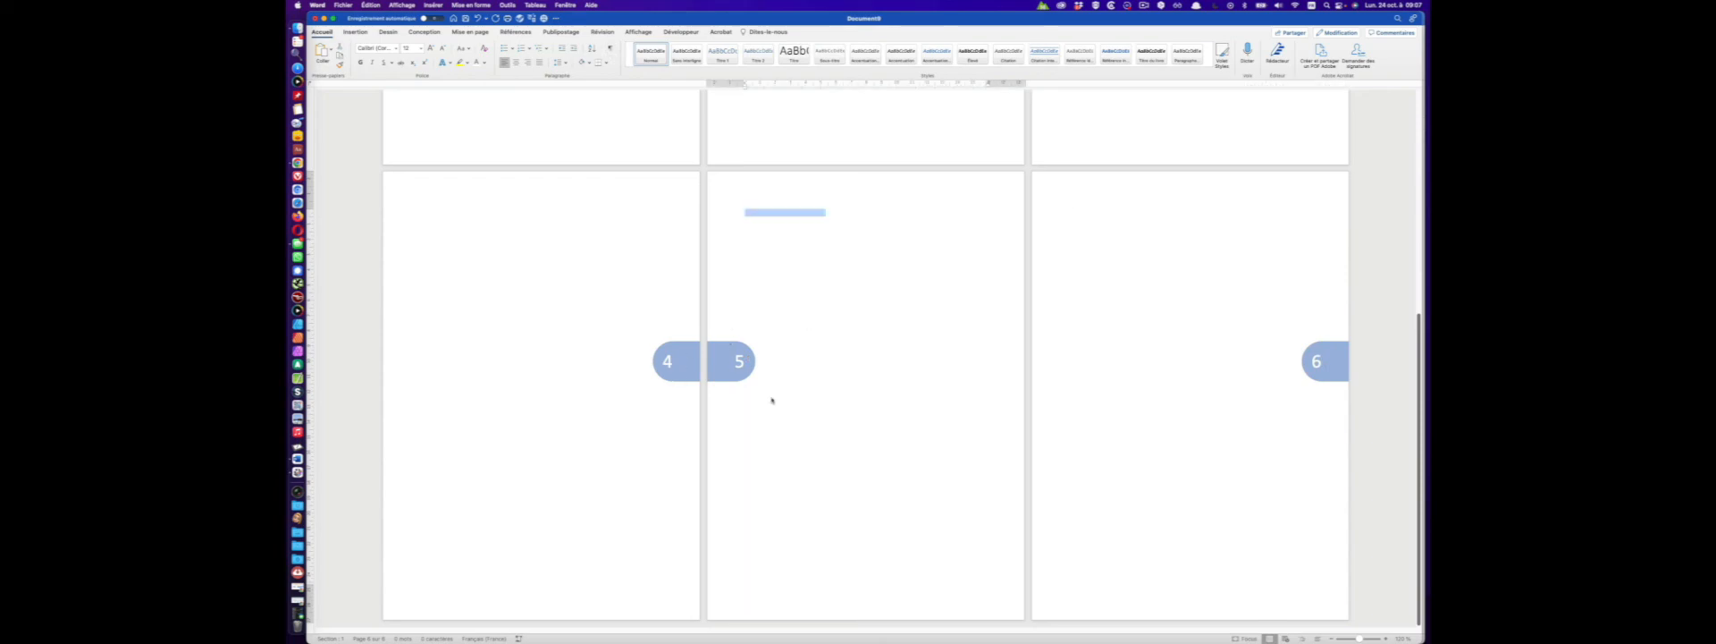
# - Delete the page break on page 1 and generate sample body text there with the rand function
pyautogui.scroll(8, 1105, 287)
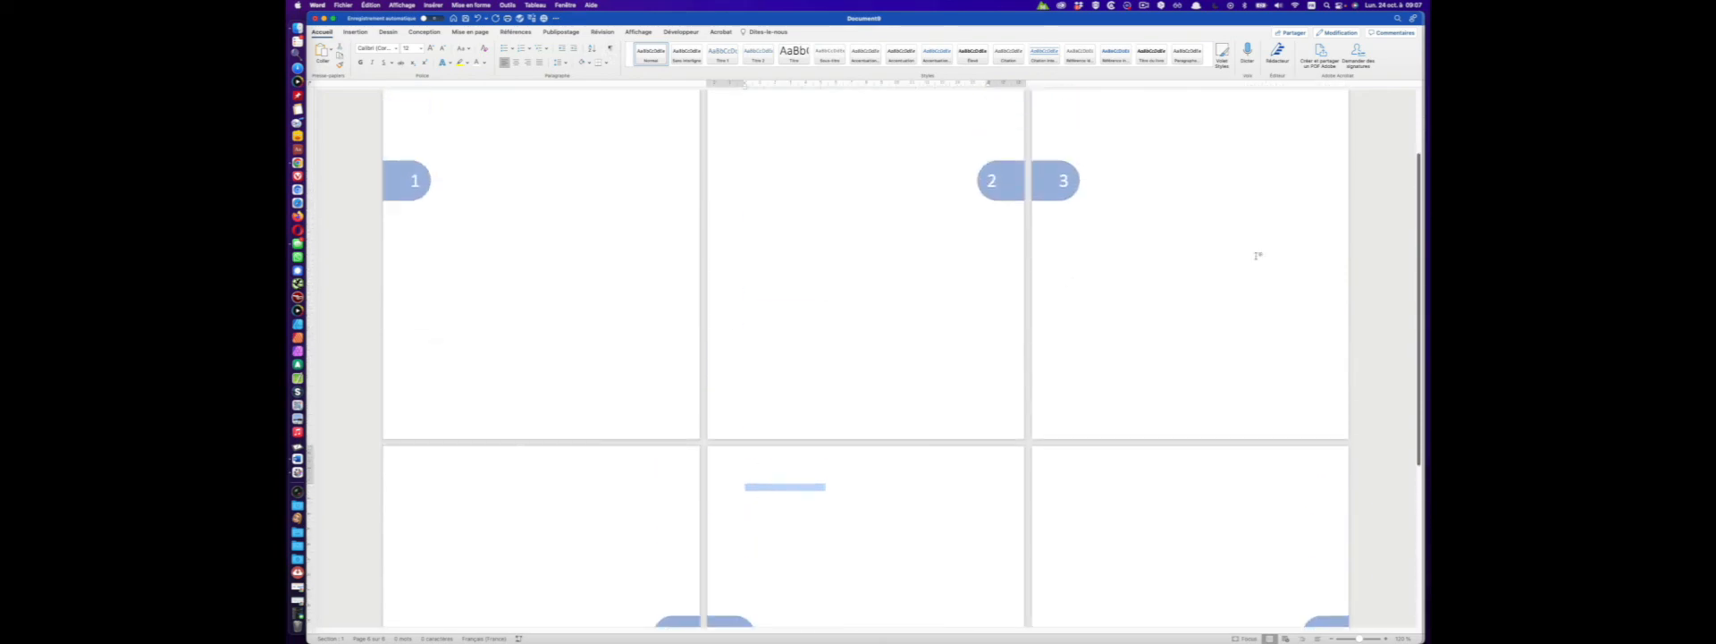
pyautogui.scroll(2, 1256, 256)
pyautogui.scroll(-1, 777, 340)
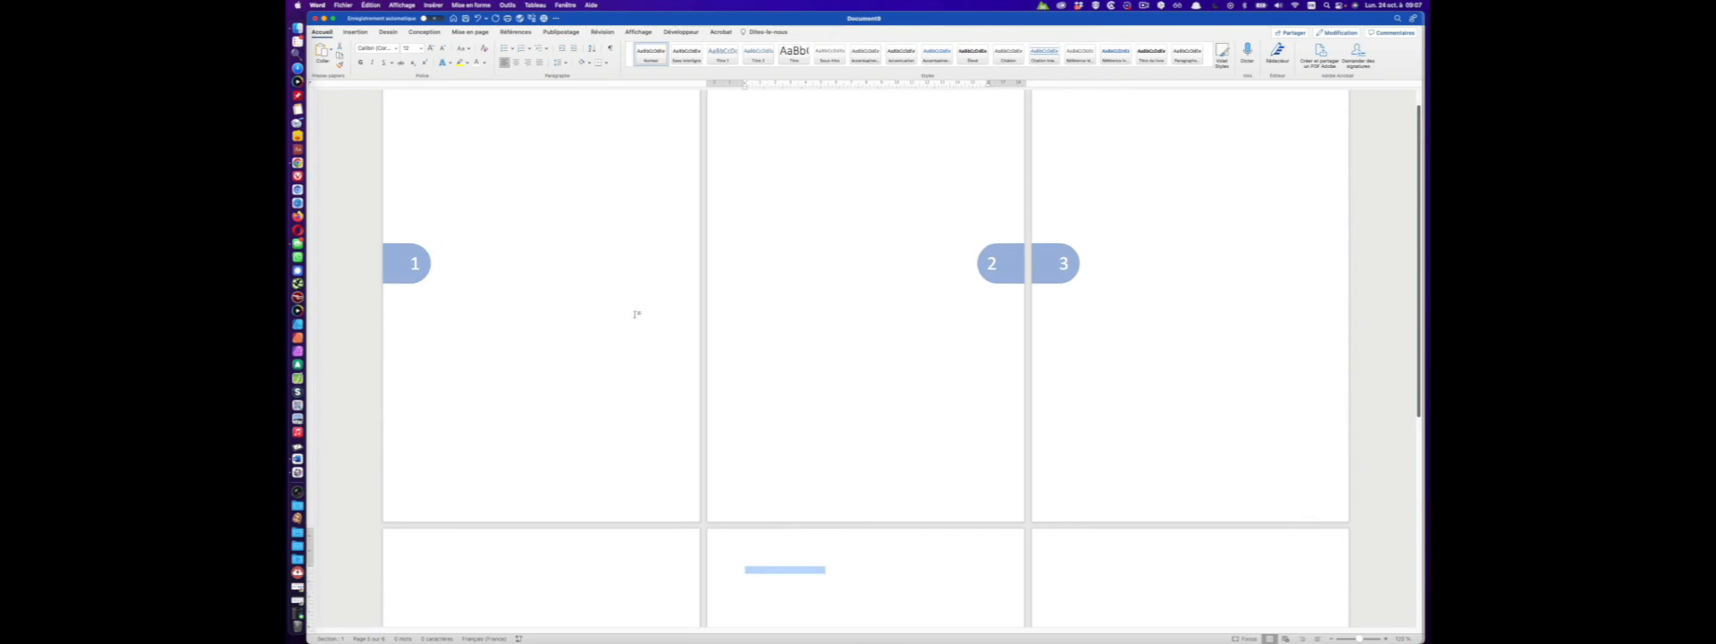
pyautogui.scroll(1, 630, 313)
pyautogui.click(545, 223)
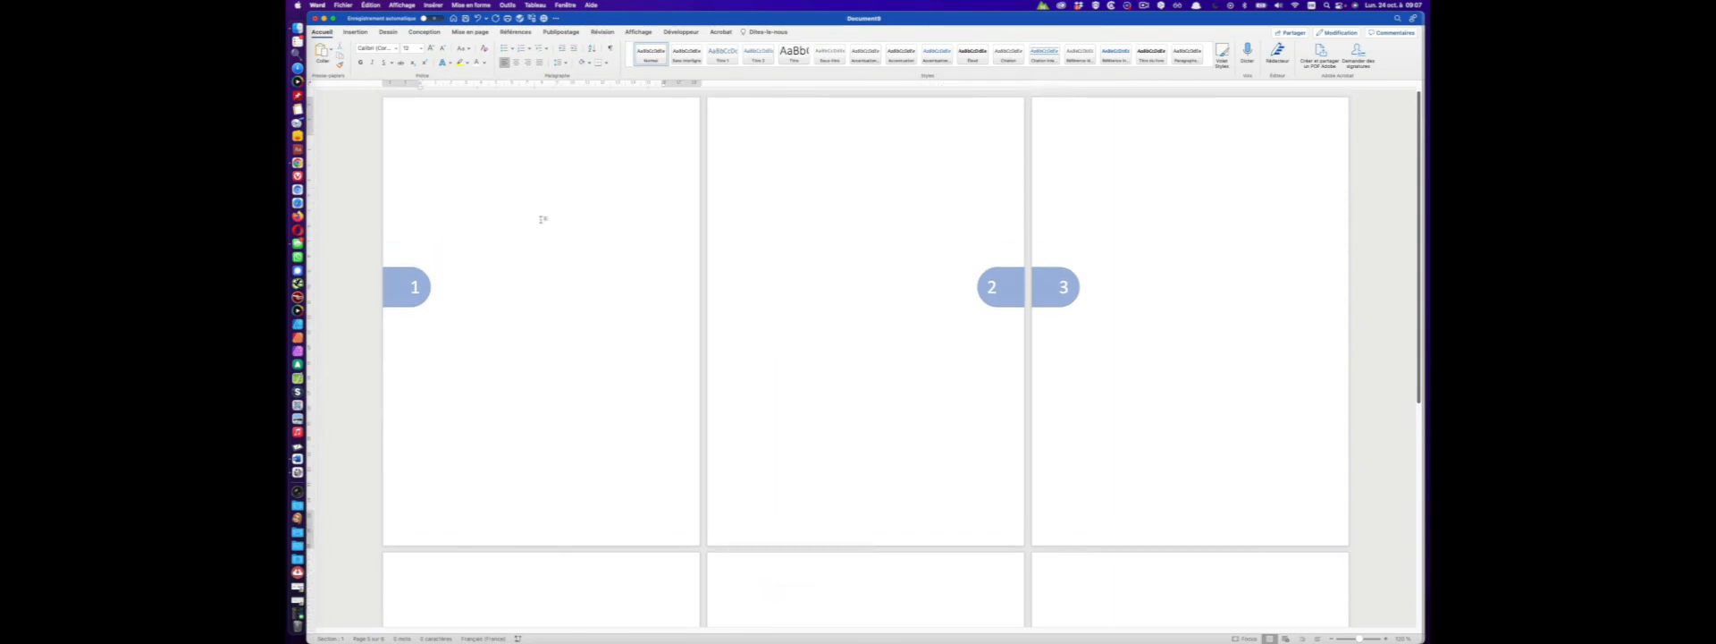
pyautogui.press('Delete')
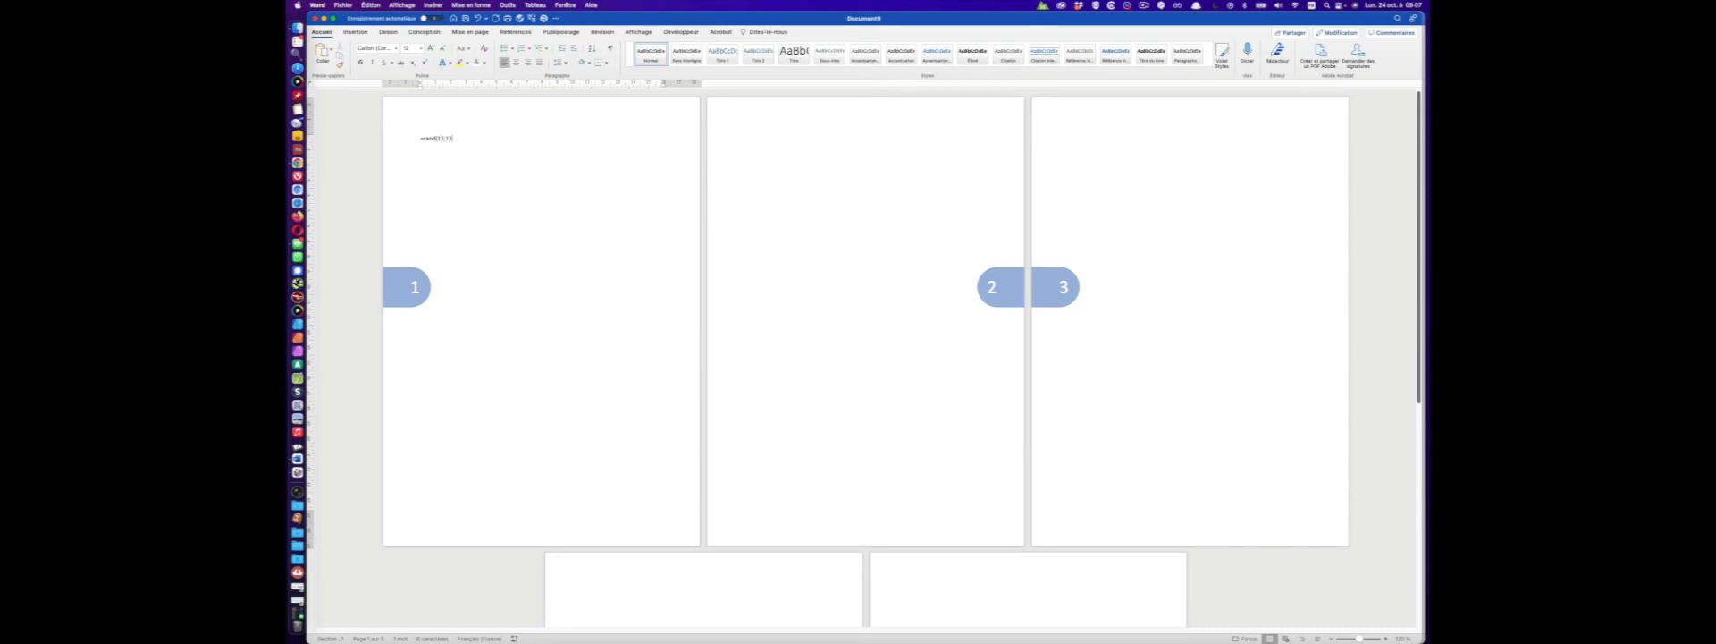
pyautogui.press('Return')
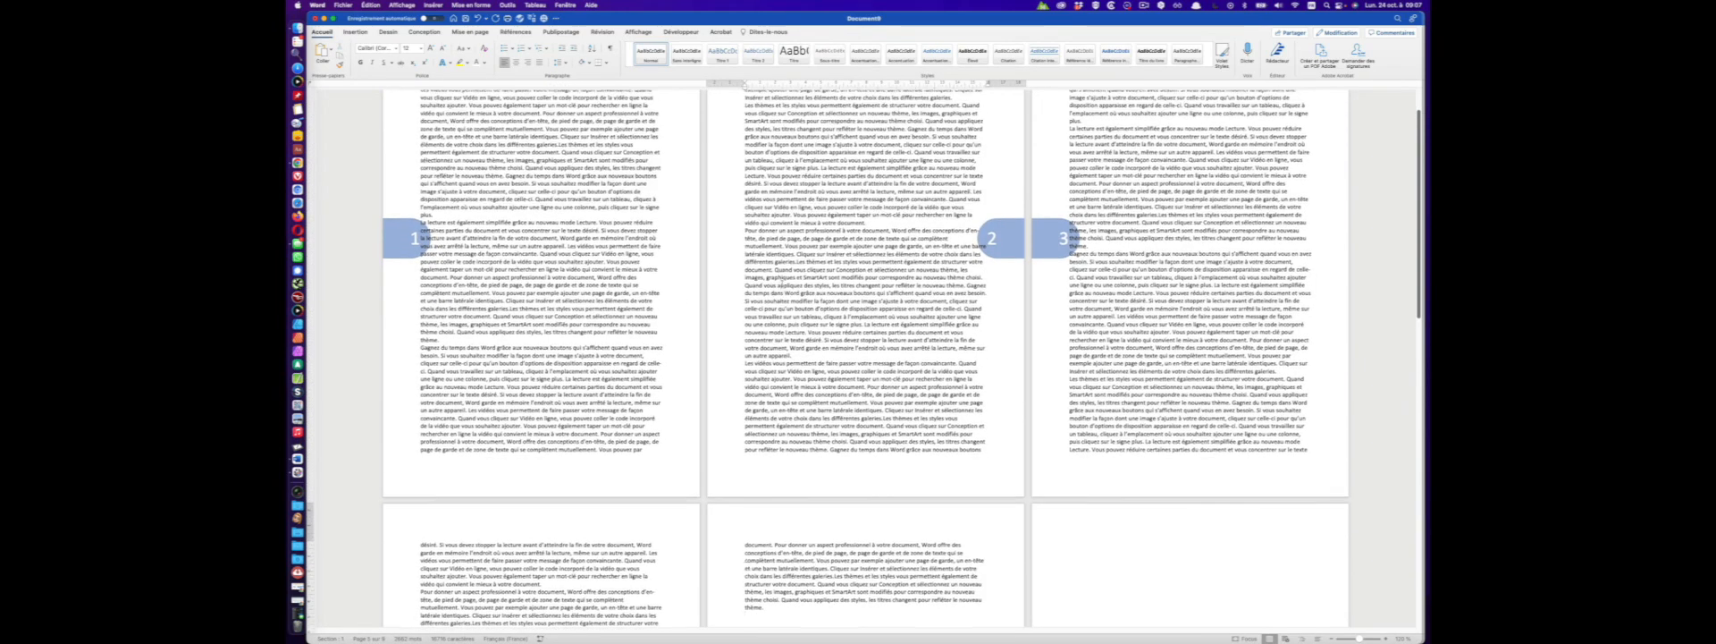
# - Inspect how the body text overlaps the number tabs, both in the body and with the header open
pyautogui.scroll(2, 778, 286)
pyautogui.moveTo(1070, 256); pyautogui.dragTo(1115, 350)
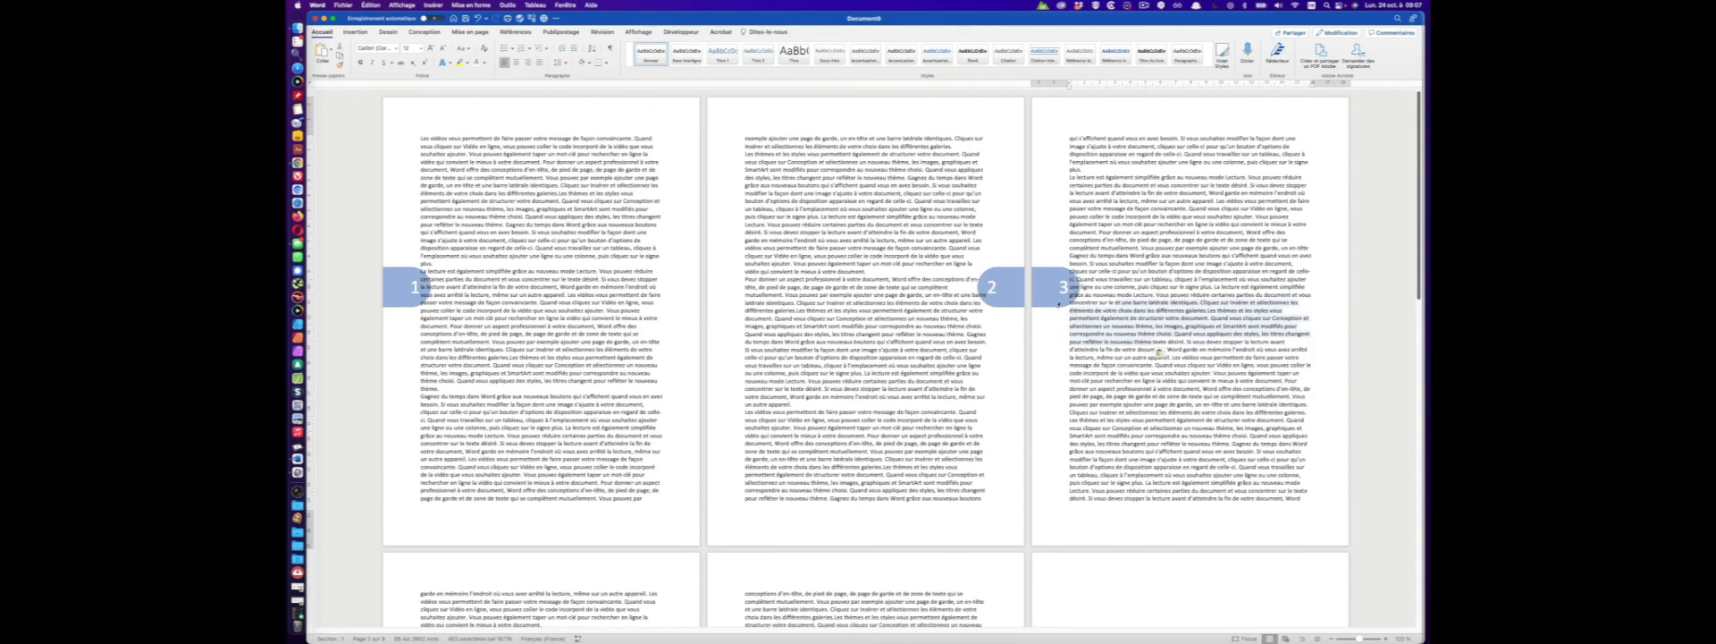
pyautogui.doubleClick(977, 114)
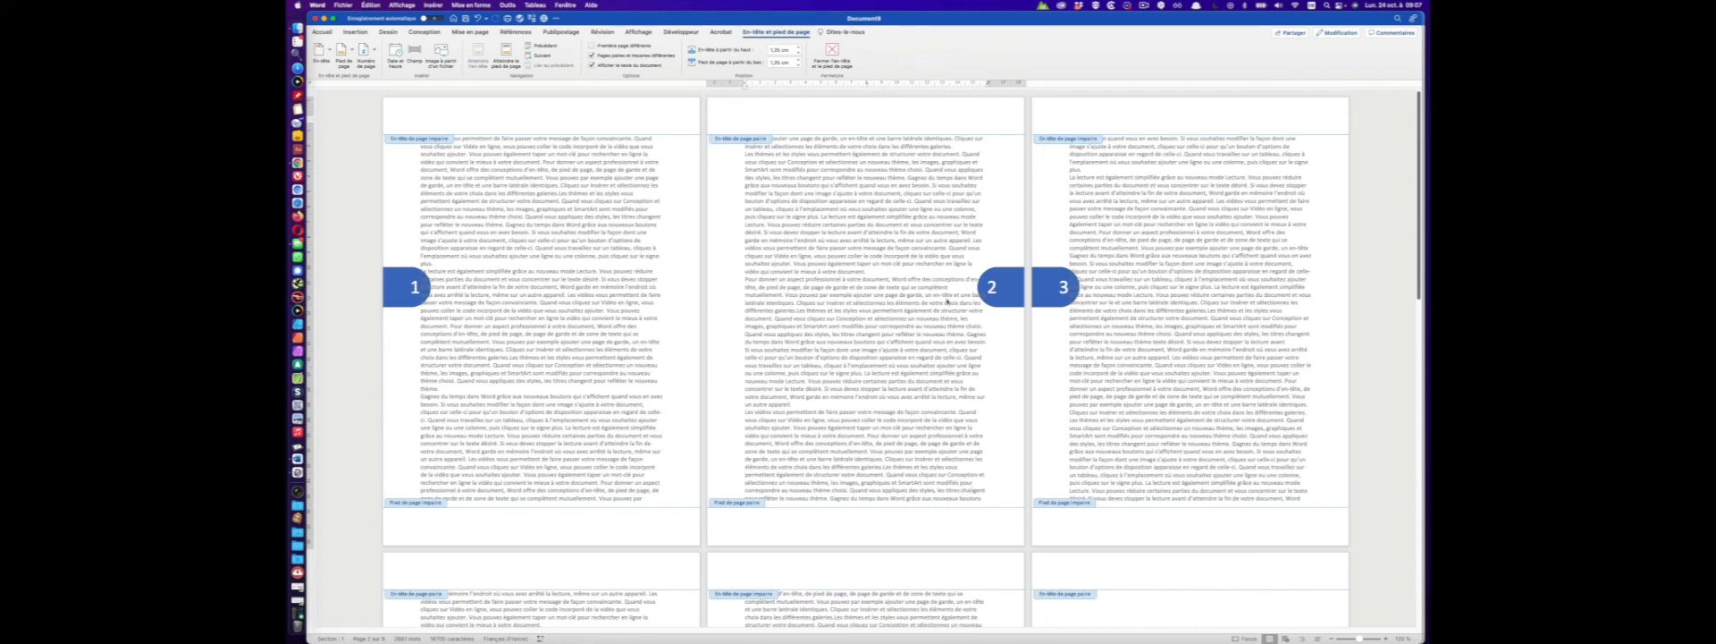
pyautogui.doubleClick(834, 241)
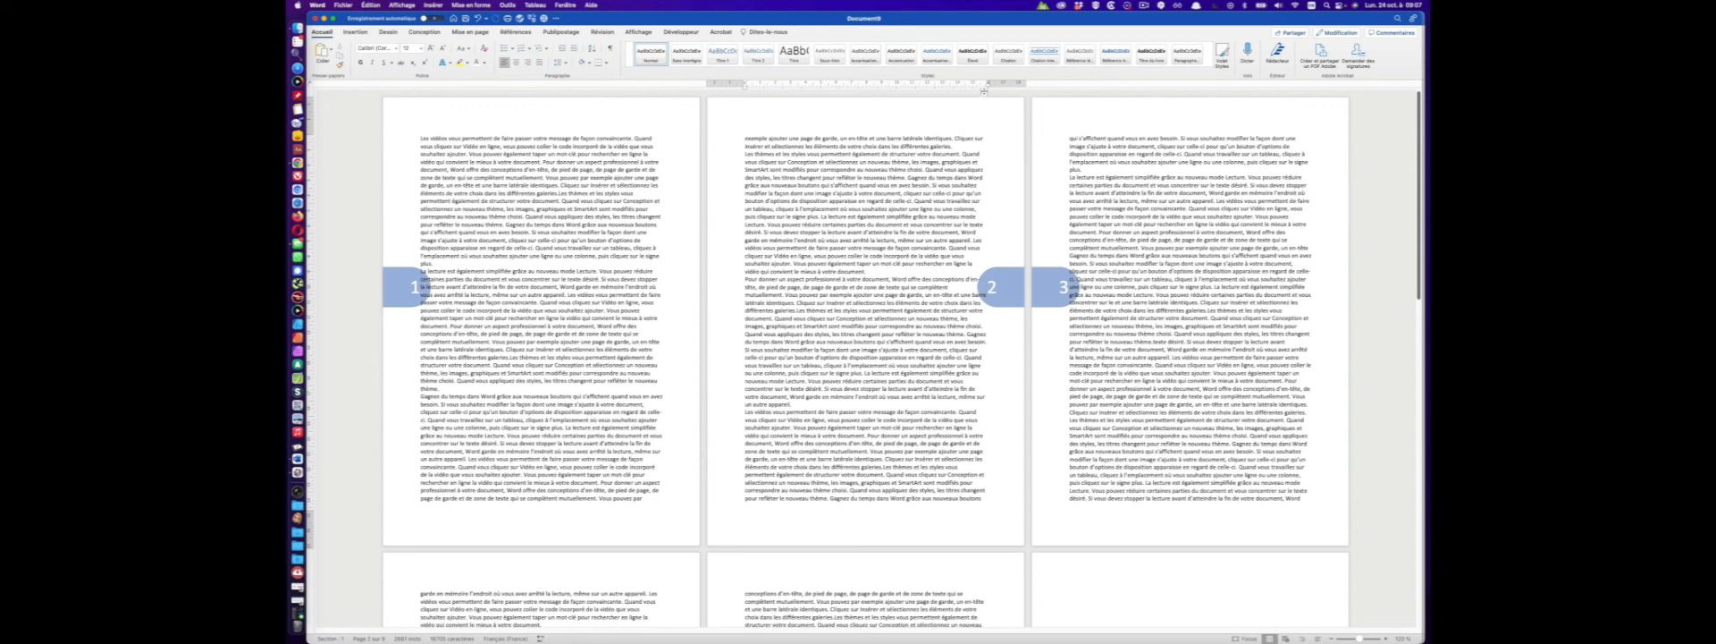
# - Increase the right indent of the page 2 paragraph above the tab, then select the whole text and deselect it
pyautogui.moveTo(989, 87); pyautogui.dragTo(966, 89)
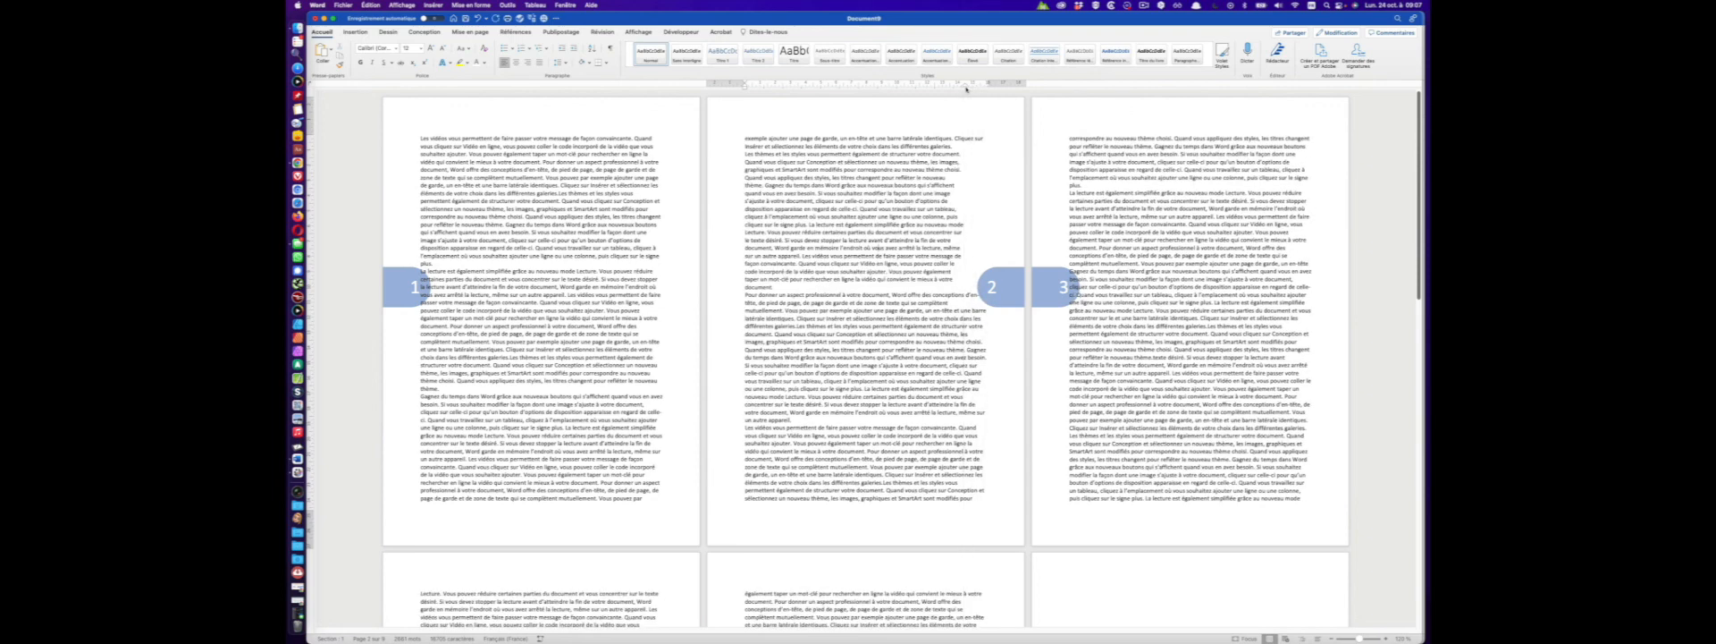
pyautogui.press('super+a')
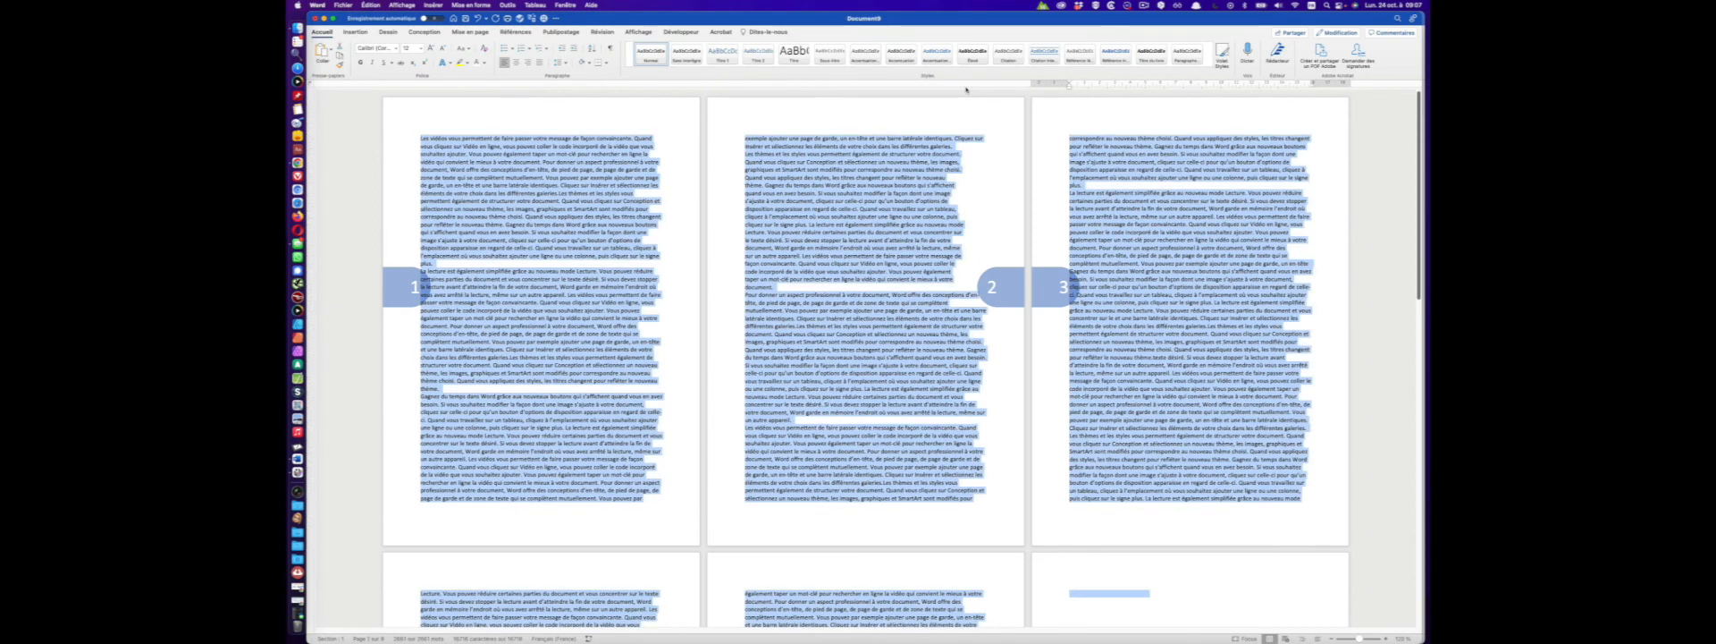
pyautogui.click(969, 131)
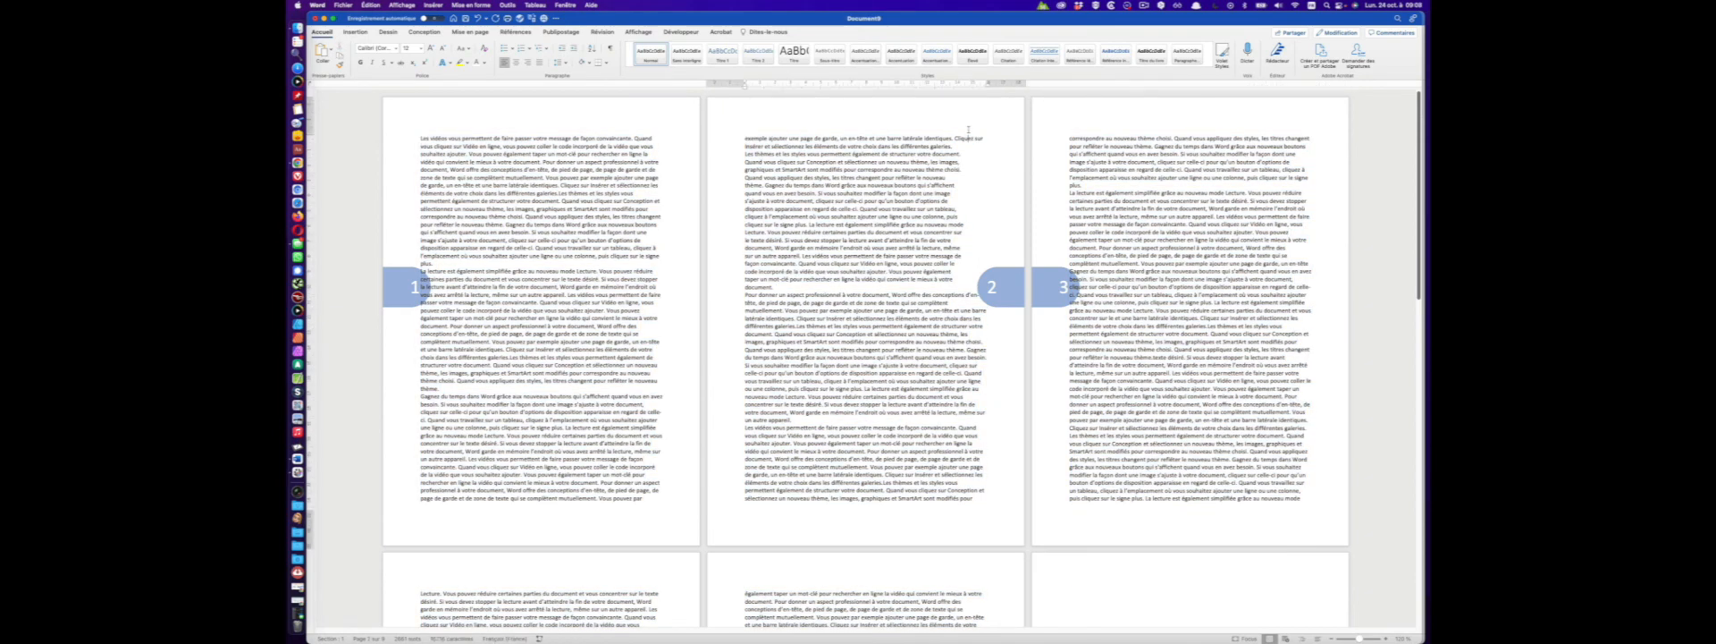